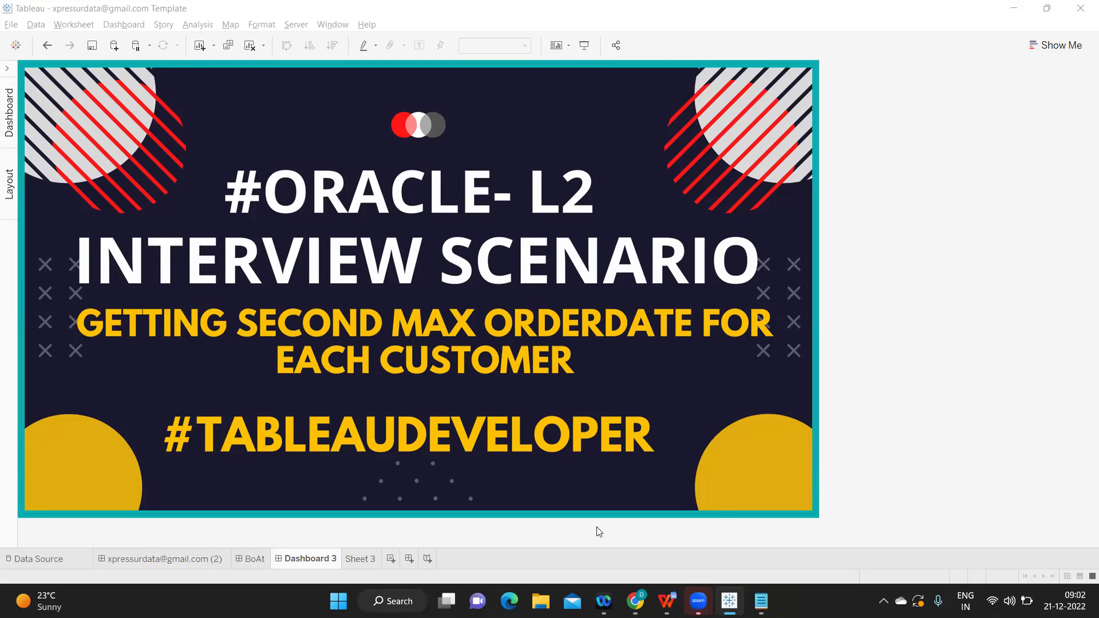
click(370, 564)
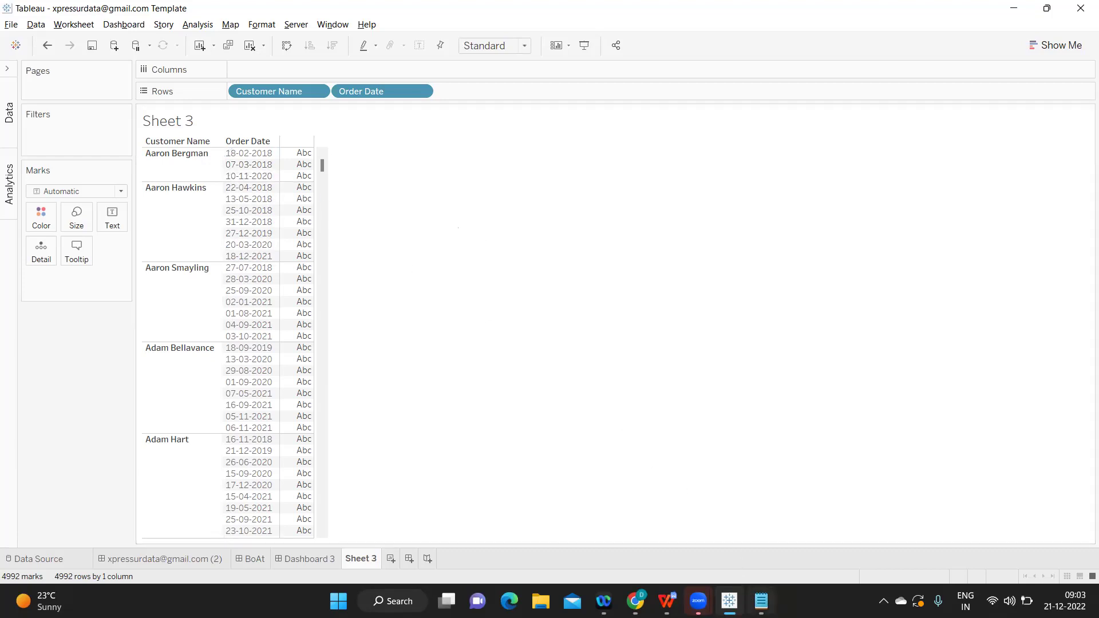
In Notepad, type the query SELECT MAX(SAL) FROM EMP WHERE SAL <(SELECT MAX(SAL) FROM EMP).
click(760, 601)
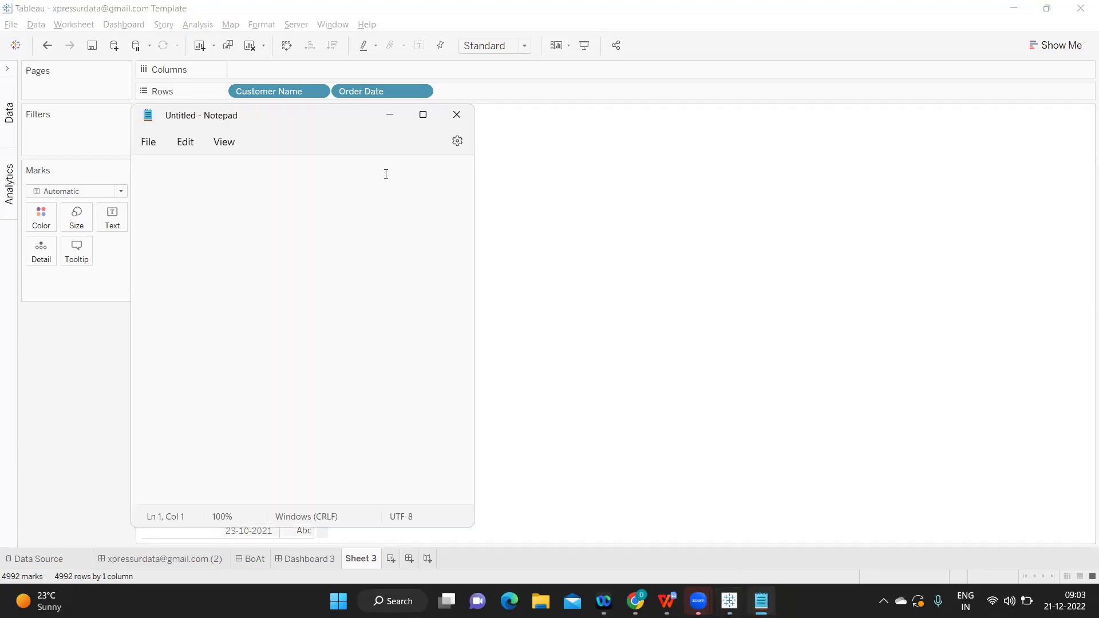
text(sele)
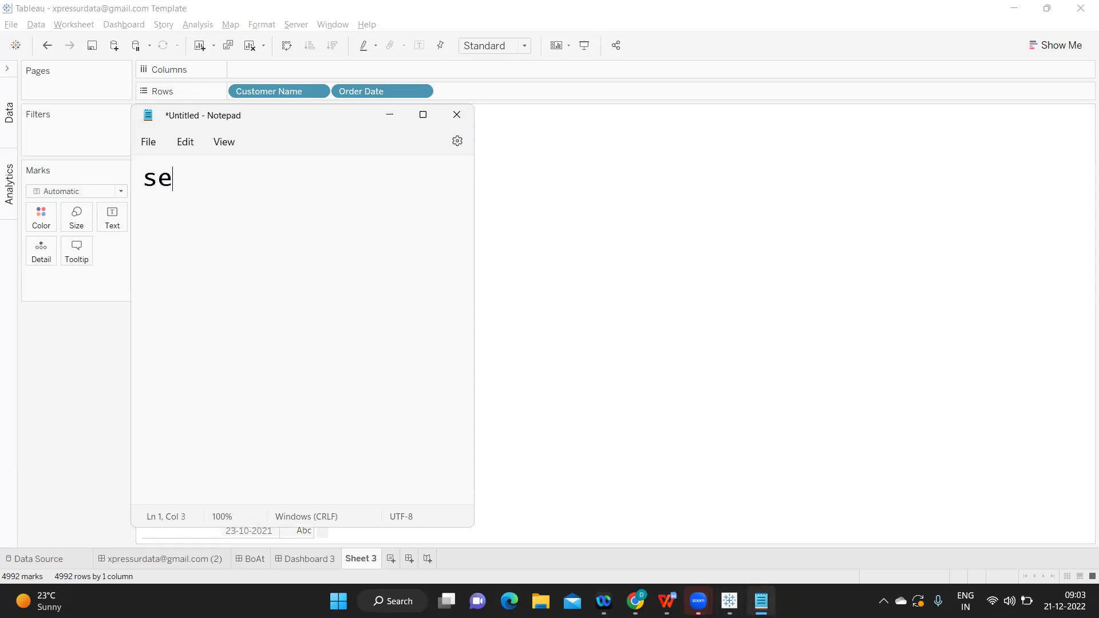
key(BackSpace)
key(BackSpace)
key(BackSpace)
key(BackSpace)
text(SELECT MAX()
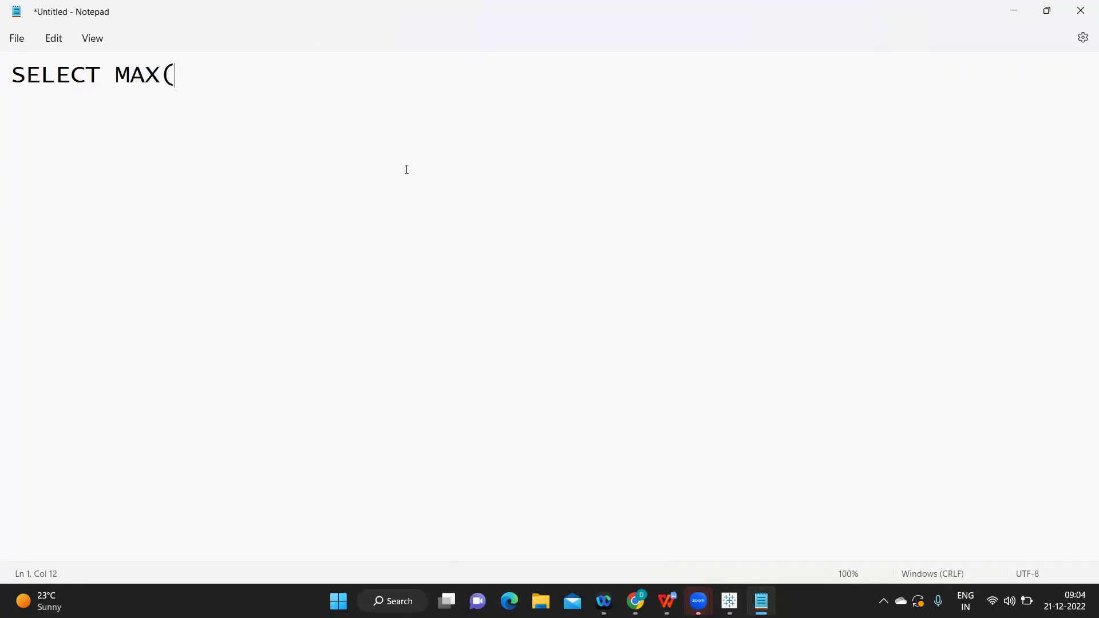
text(SAL) FROM)
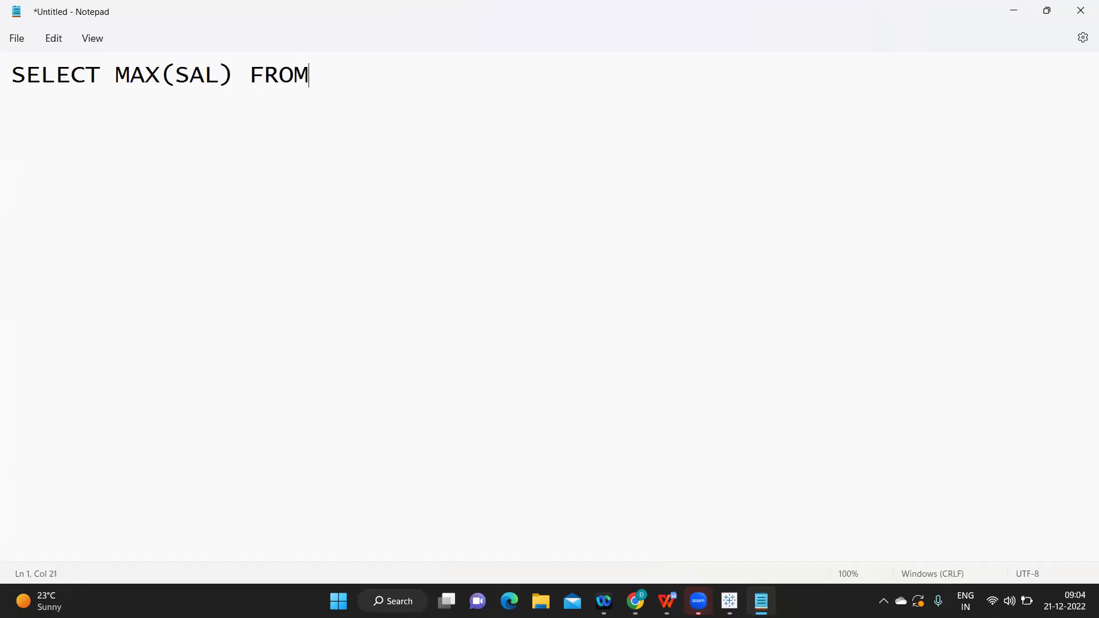
text( EMP WHERE SAL )
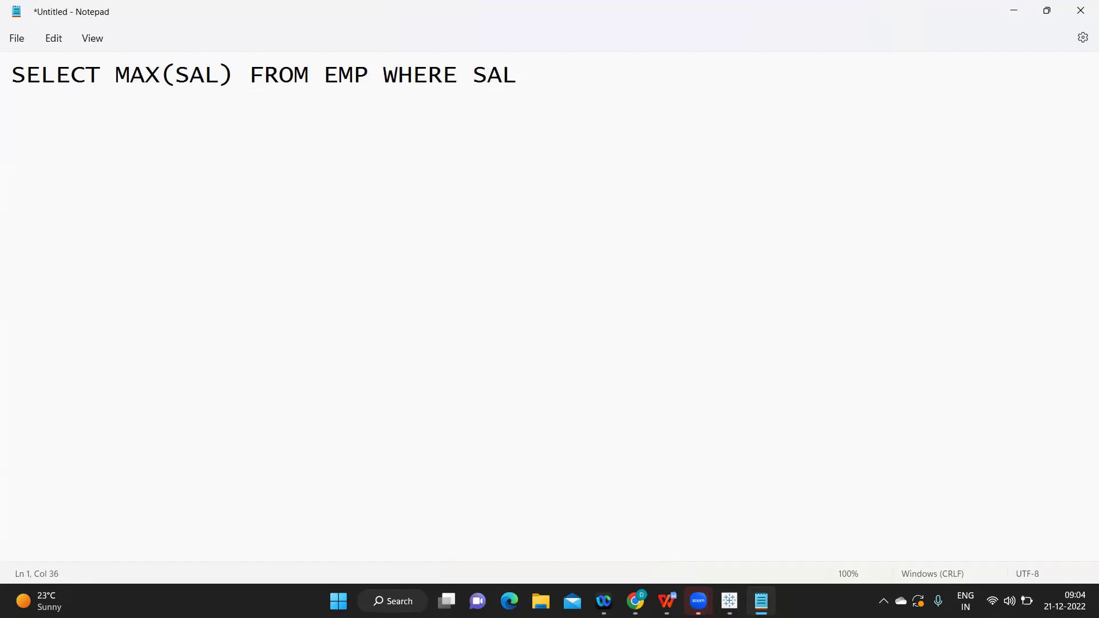
text(<(SELECT MAX()
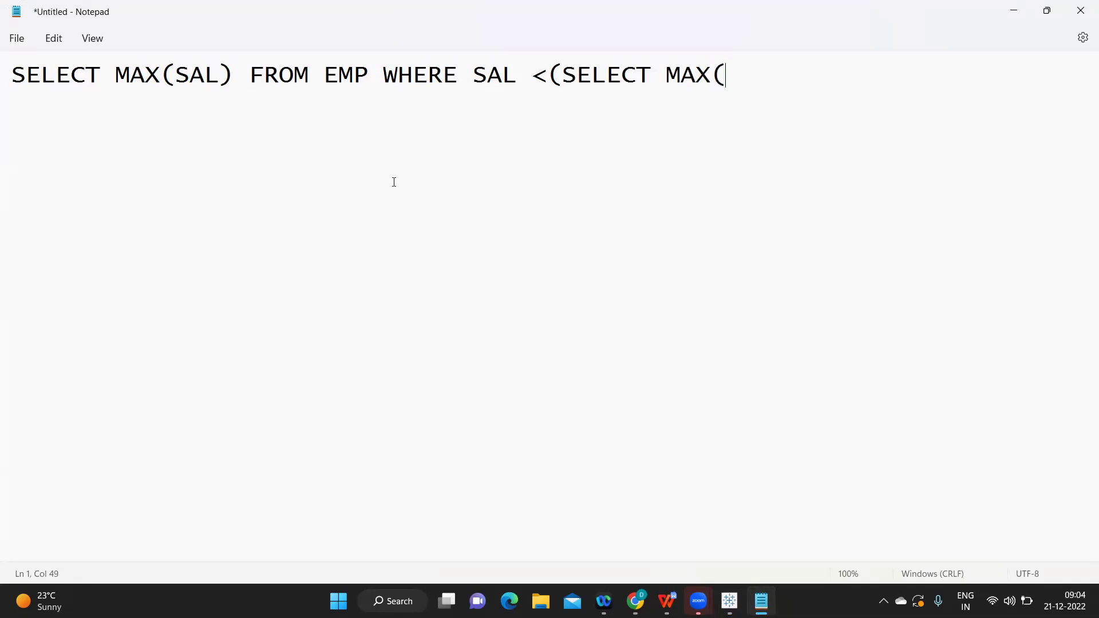
text(SAL) FROM EMP))
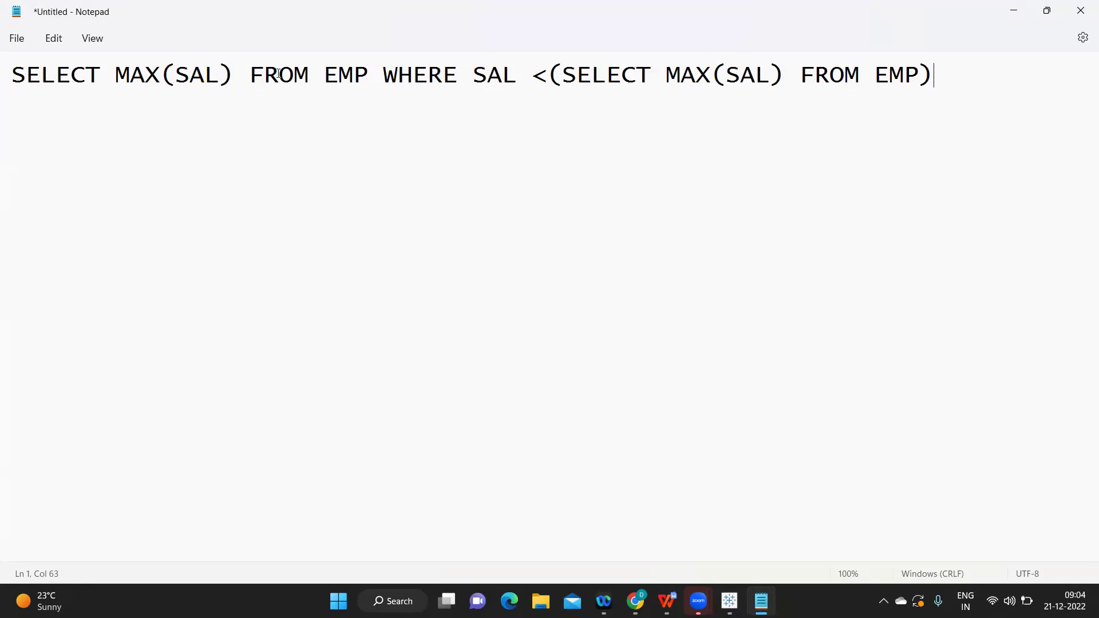
Highlight the inner subquery and the outer MAX(SAL), then return to Tableau.
drag(551, 76, 905, 87)
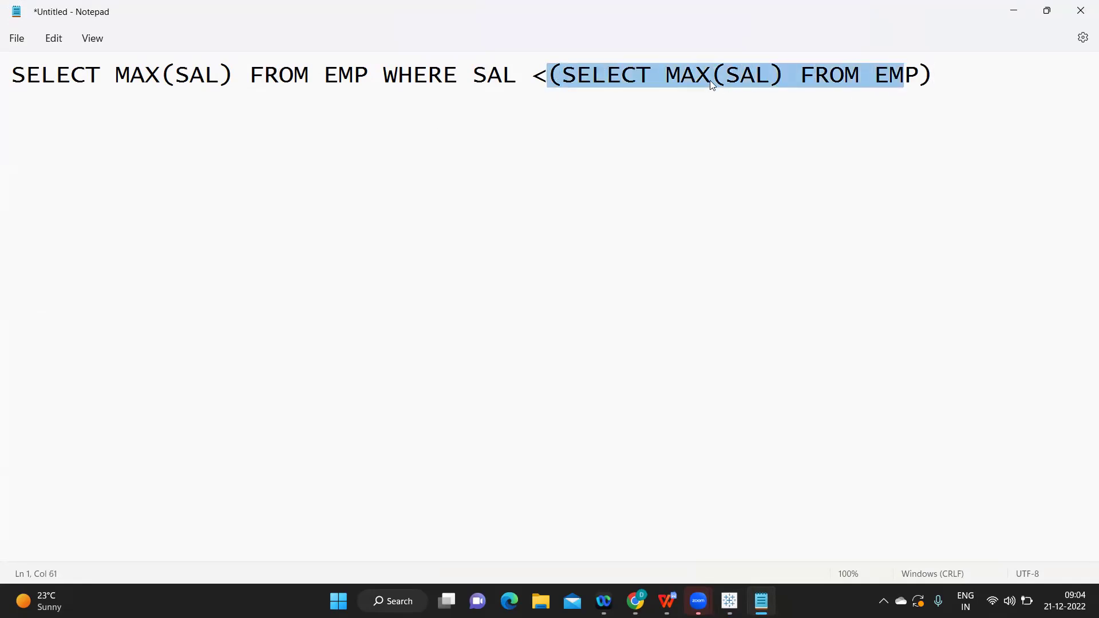
click(669, 76)
drag(116, 75, 234, 72)
key(alt+Tab)
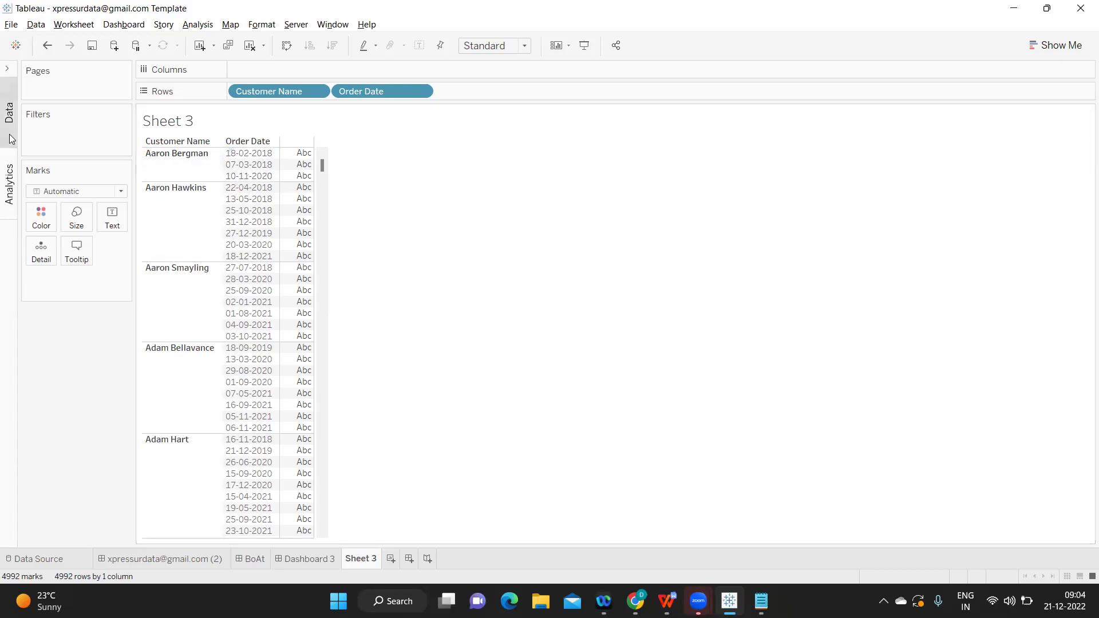
Open an empty calculated field, Calculation1, from the Data pane's dropdown menu.
click(7, 70)
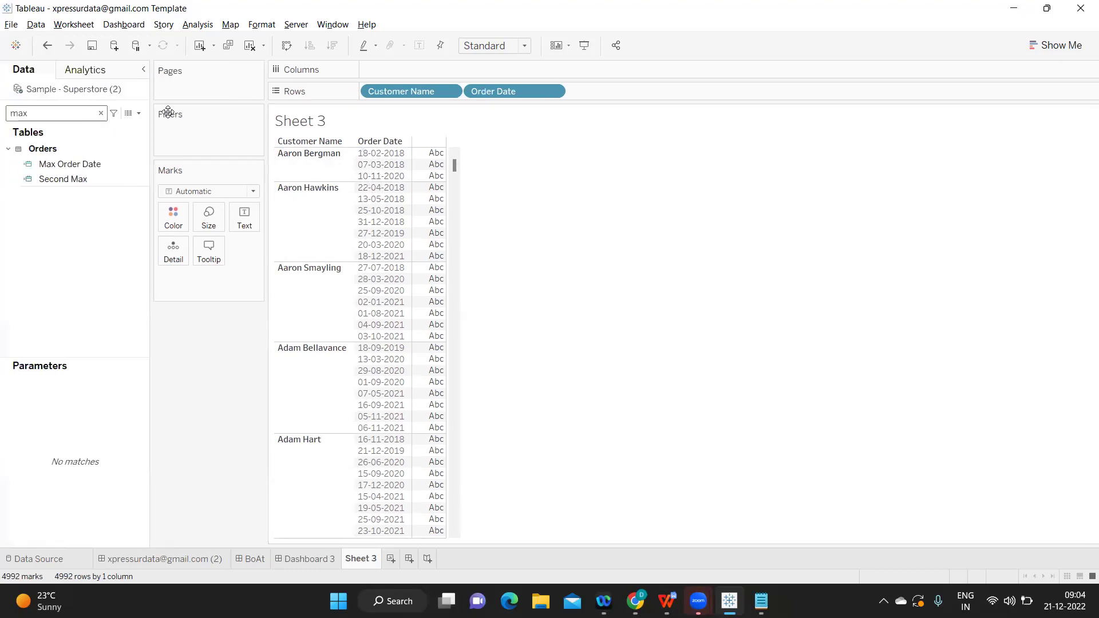
click(139, 113)
click(99, 128)
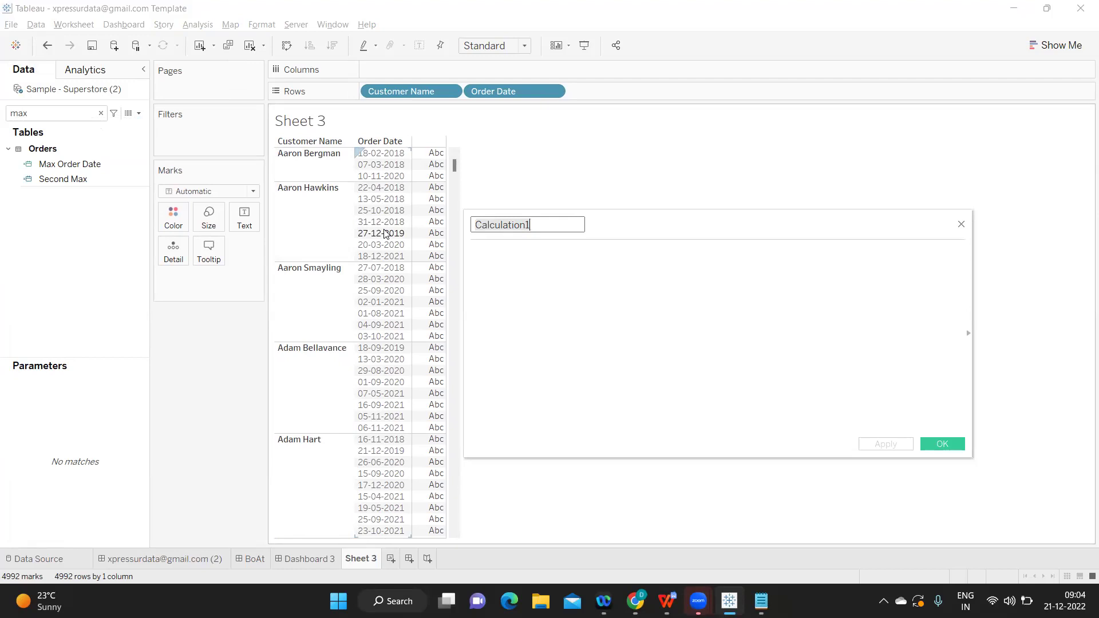
Name the calculation 'Maximum Order Date for Each Customer'.
text(Seco)
key(BackSpace)
key(BackSpace)
key(BackSpace)
key(BackSpace)
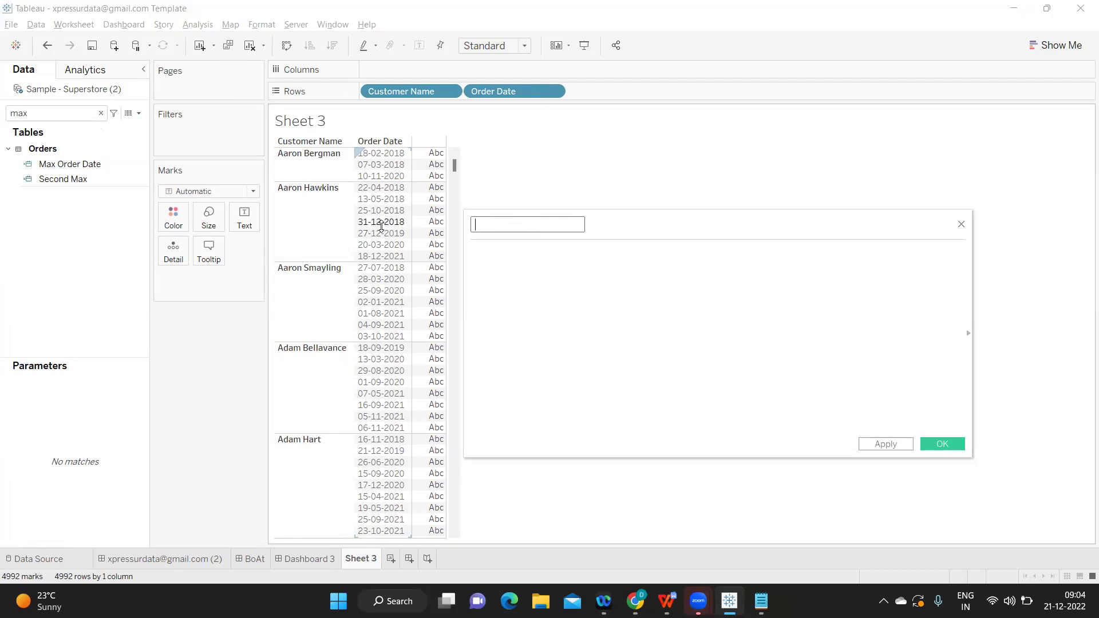
text(Maximum Order Date for E)
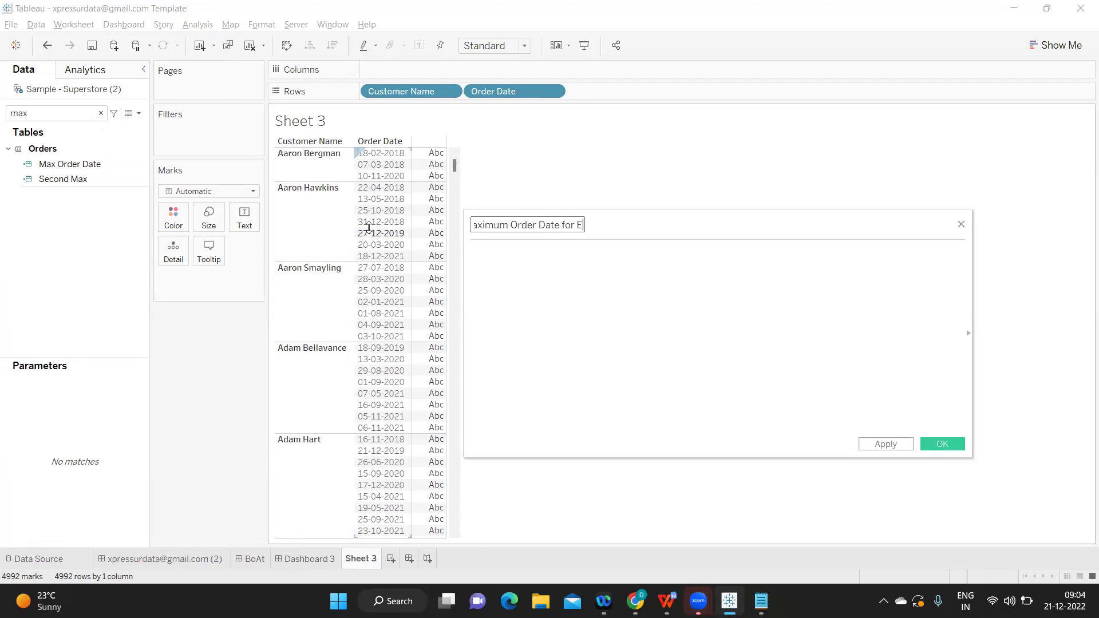
text(ach Customer)
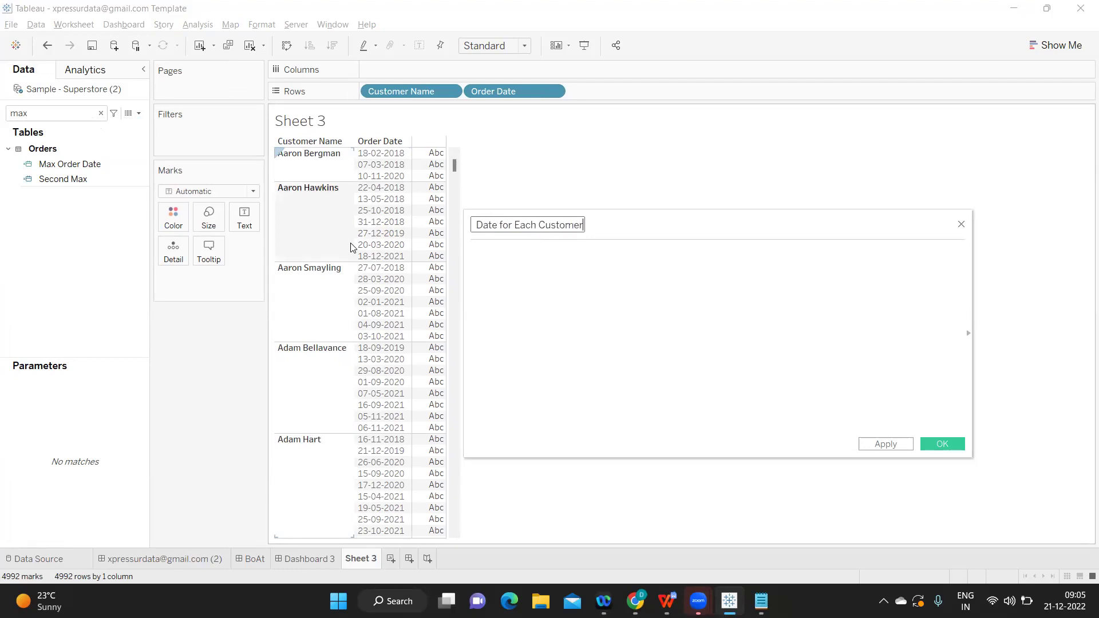
key(Tab)
Enter the formula { FIXED [Customer Name] : Max([Order Date])} and apply it.
text({ FIX)
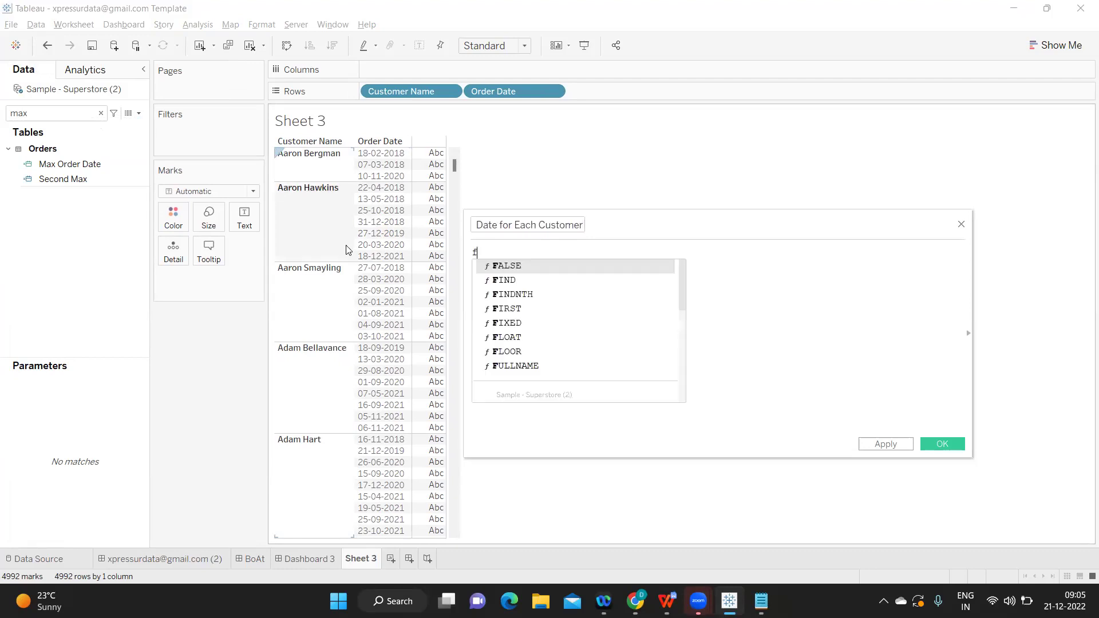
key(Return)
text(cu)
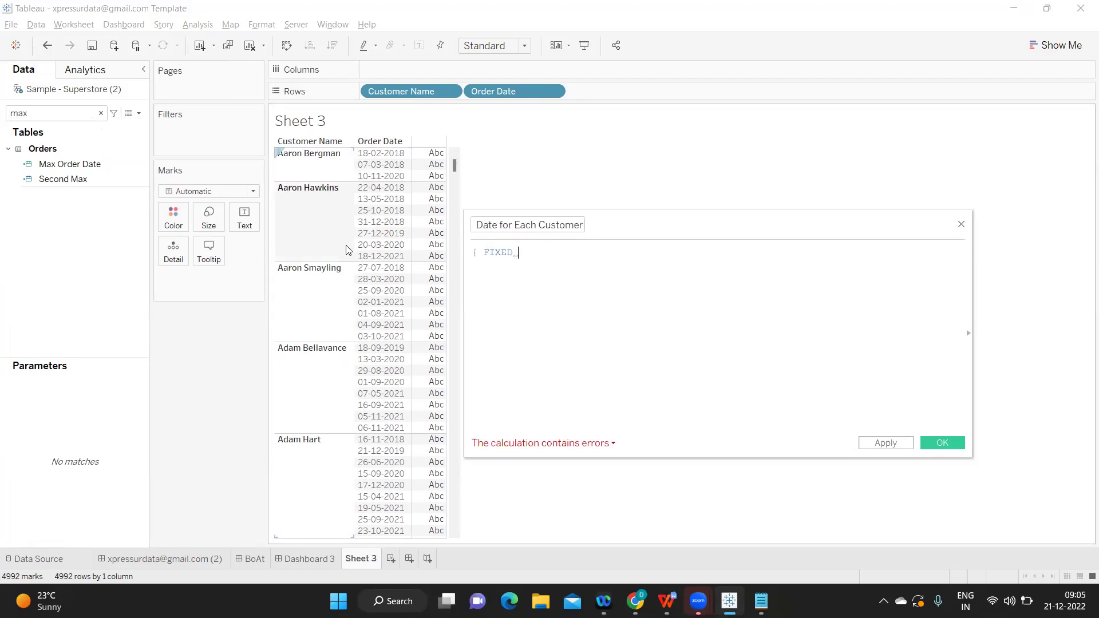
key(Return)
text(: )
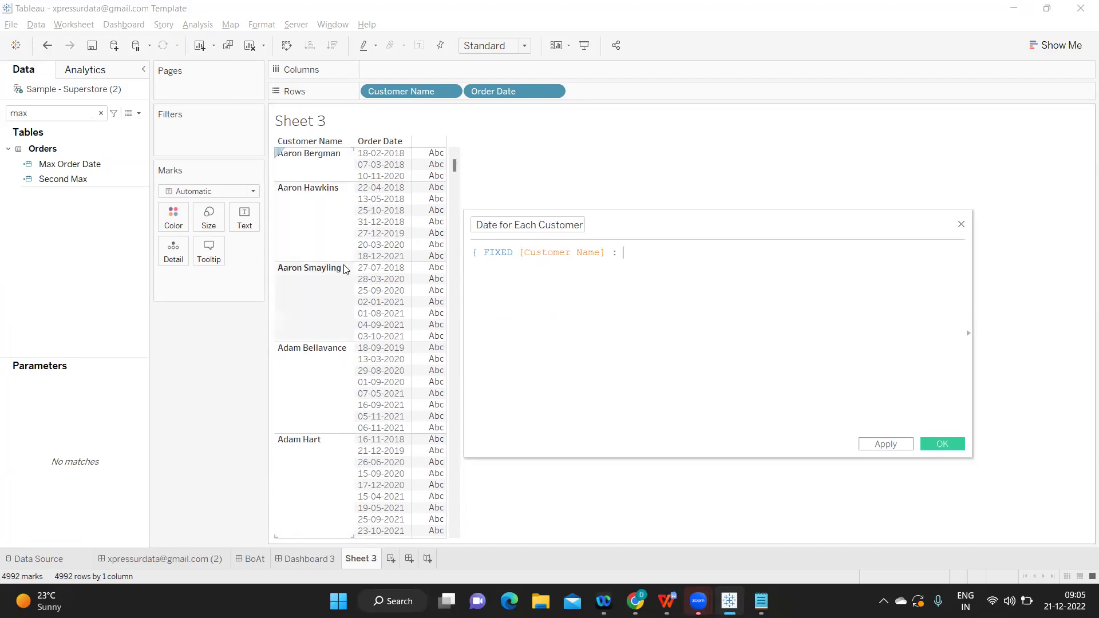
text(Max()
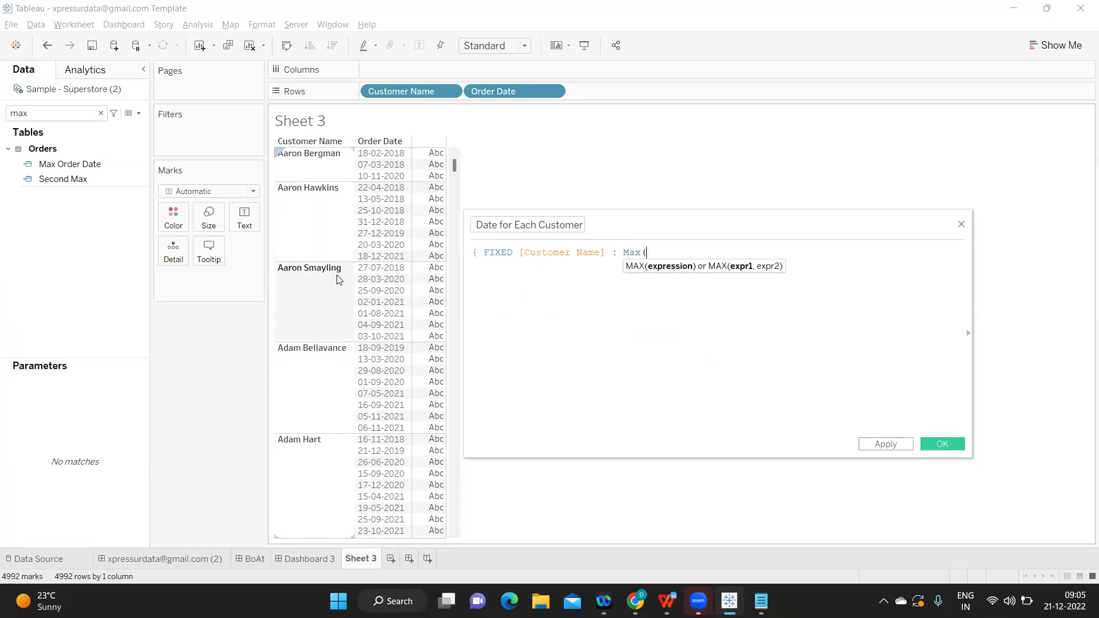
text([Order Date])})
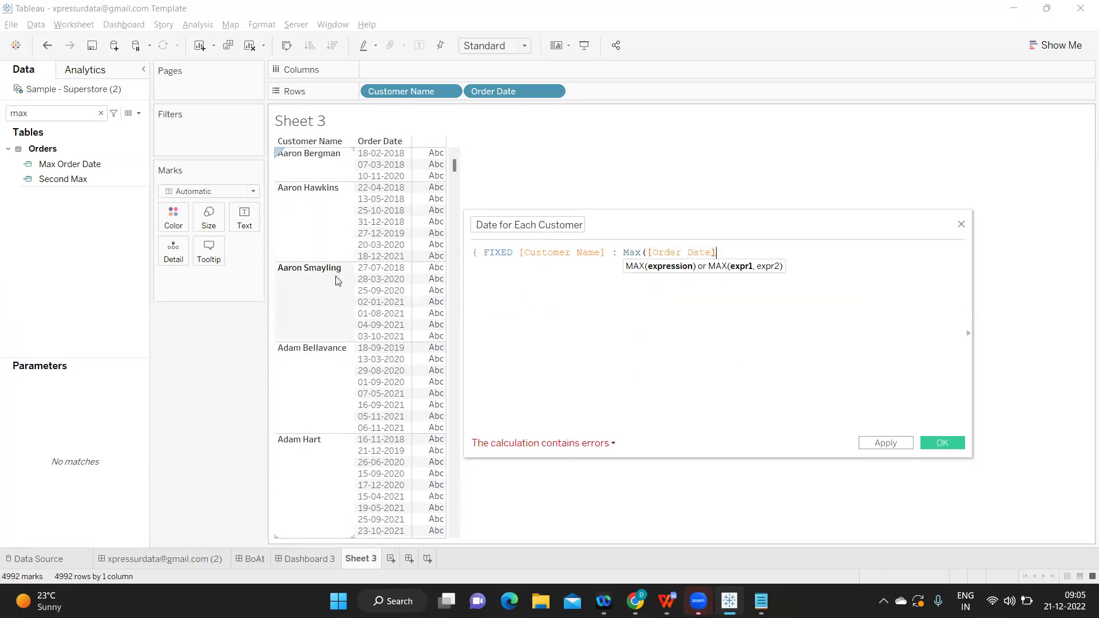
key(Left)
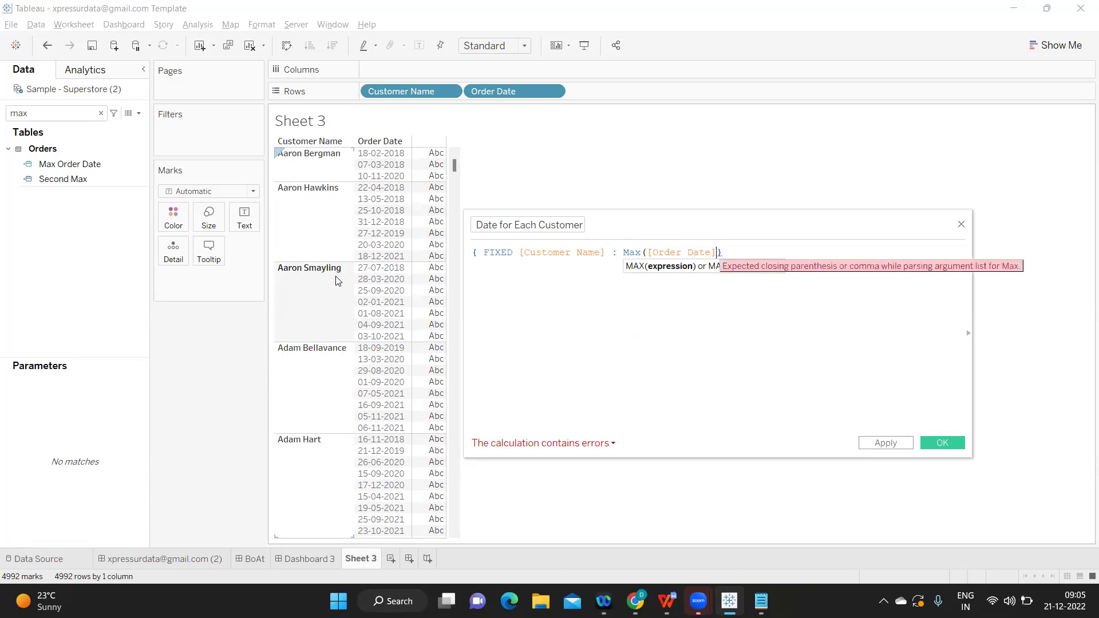
text())
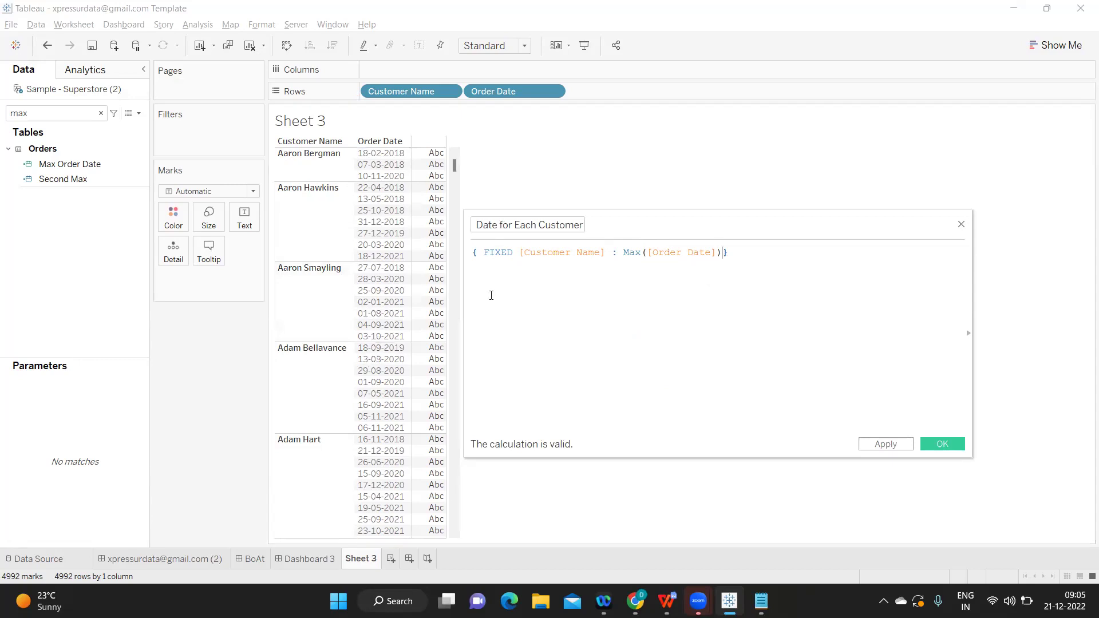
drag(622, 252, 724, 253)
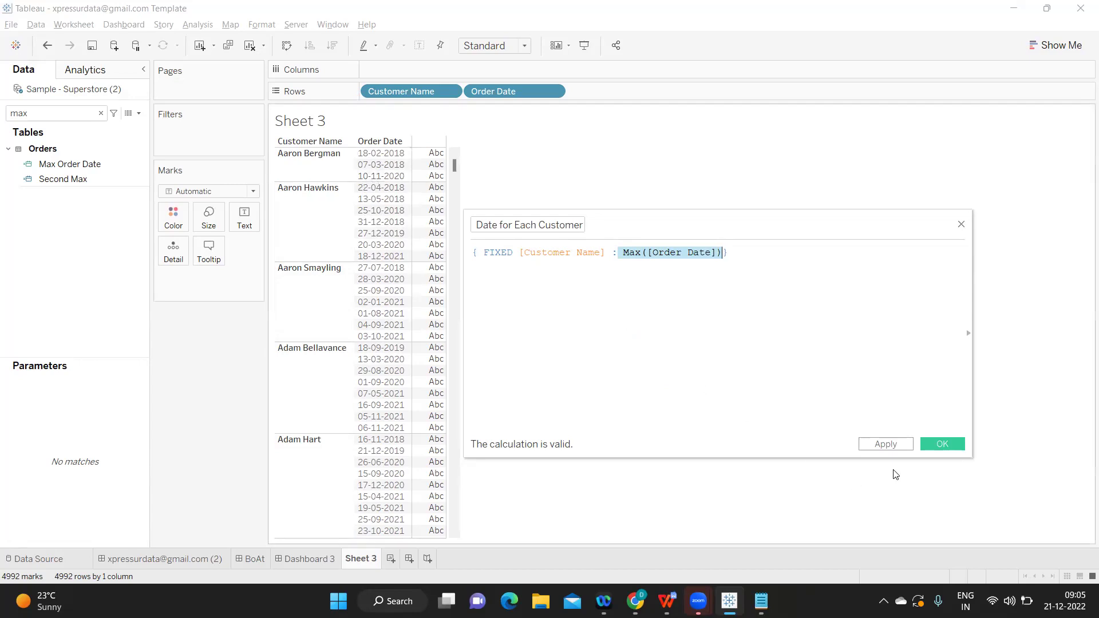
click(886, 444)
Add Maximum Order Date for Each Customer to Rows, showing the exact date.
click(942, 444)
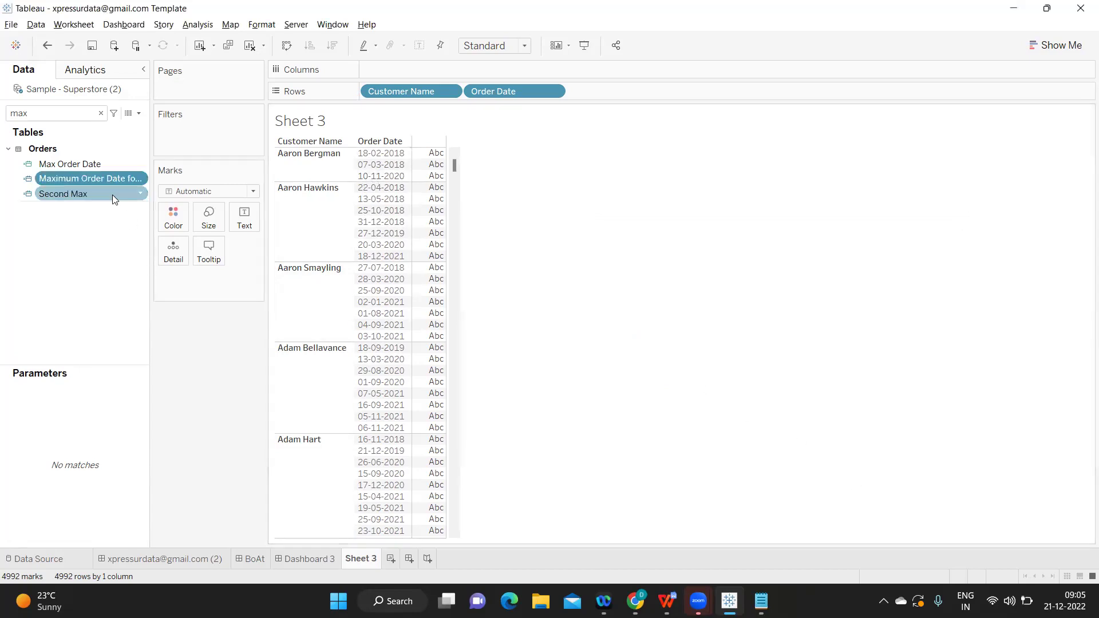
drag(83, 178, 627, 96)
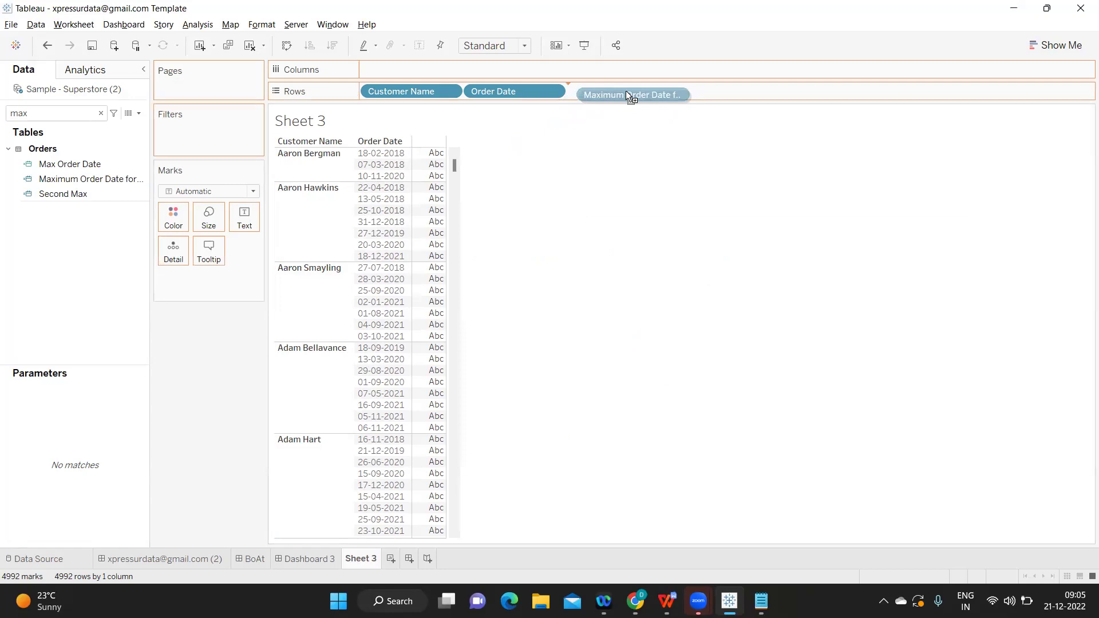
drag(626, 90, 626, 89)
click(656, 91)
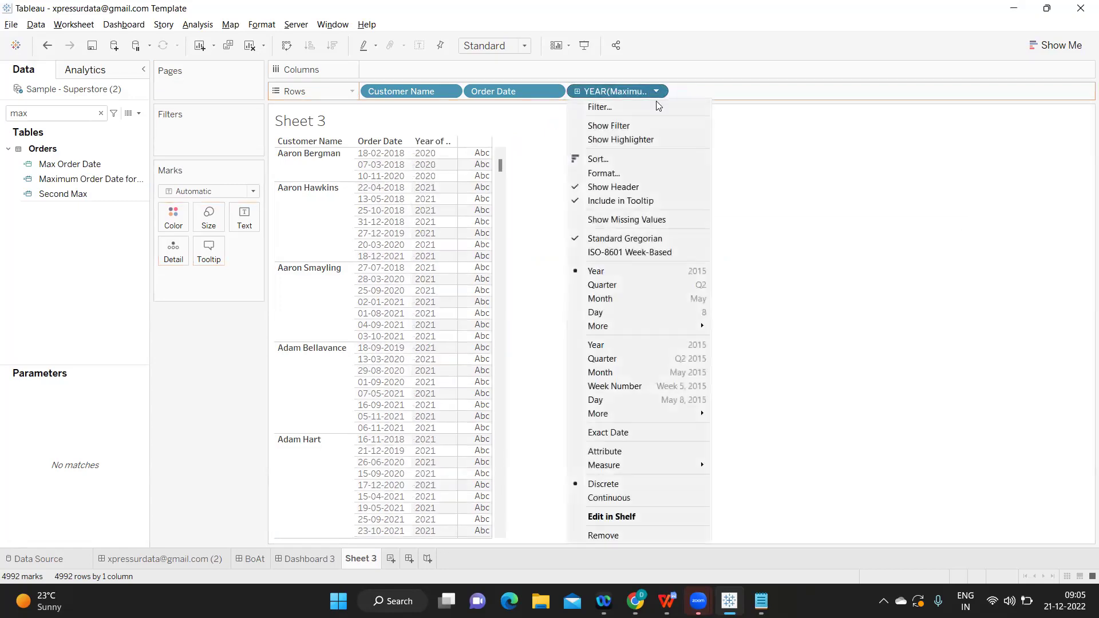
click(615, 433)
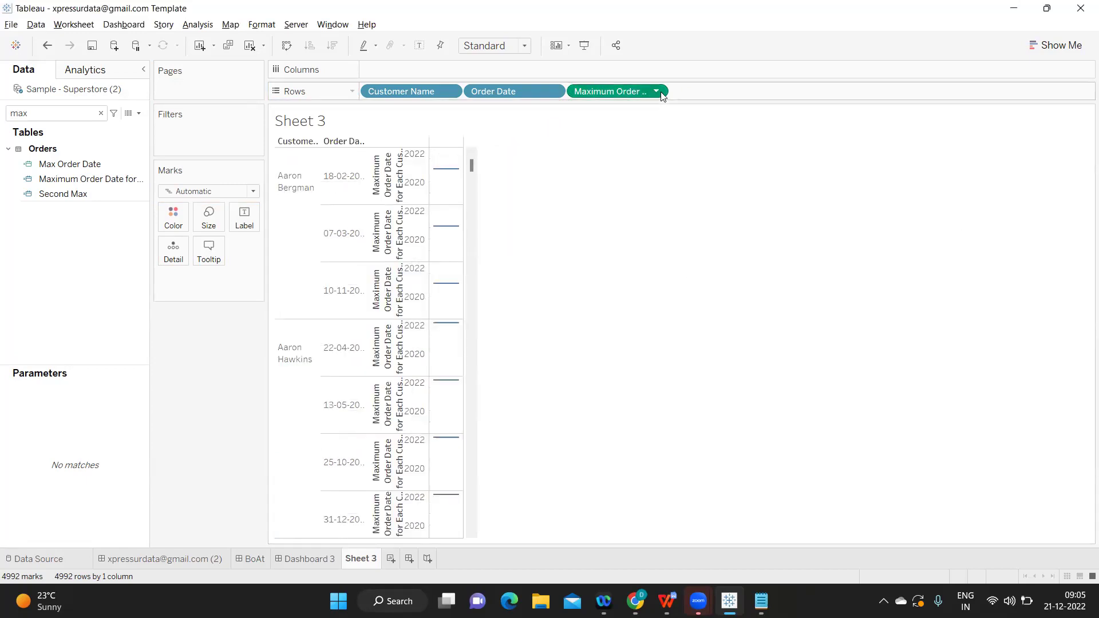
Make the Maximum Order Date field discrete and clear the Data pane search.
click(656, 92)
click(660, 470)
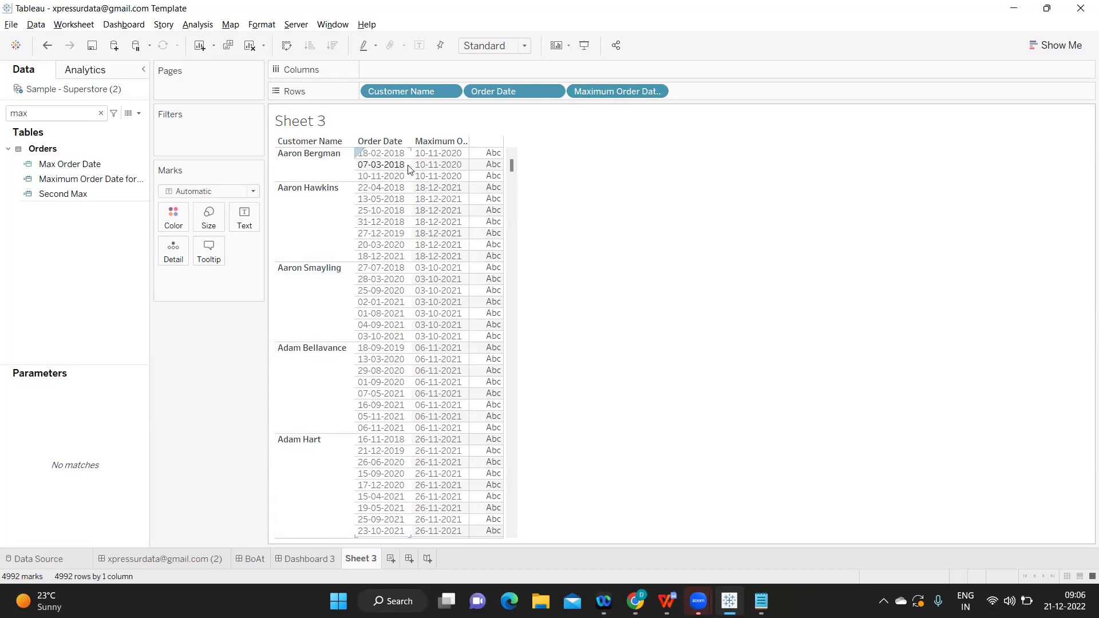
click(101, 113)
Create another calculated field named 'Second Max Order Date forEach Customer'.
click(135, 112)
click(106, 128)
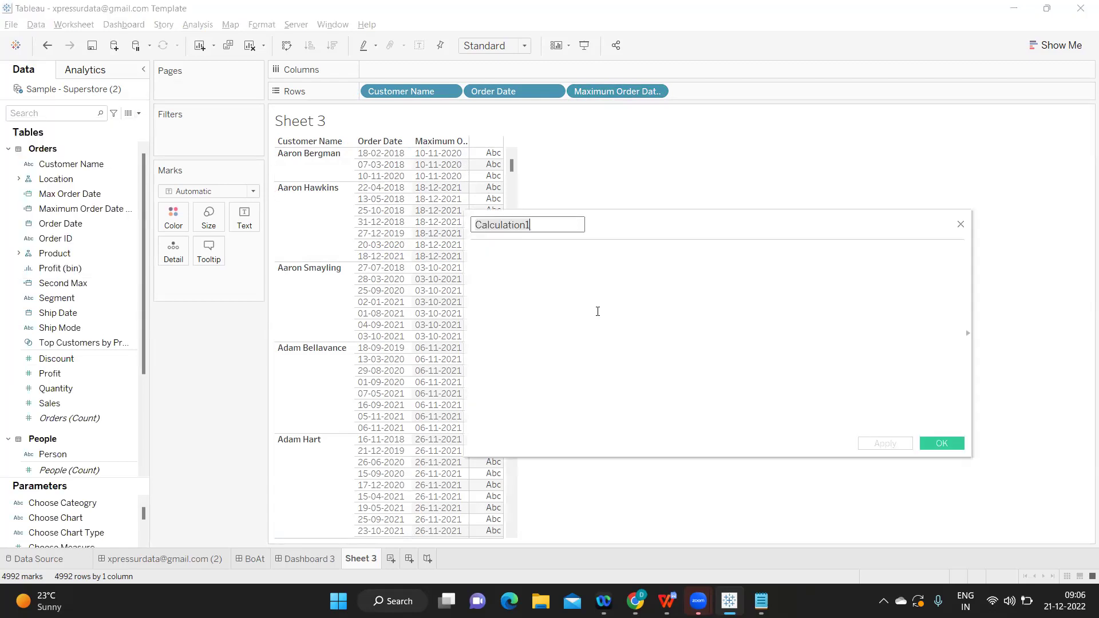
text(Seco)
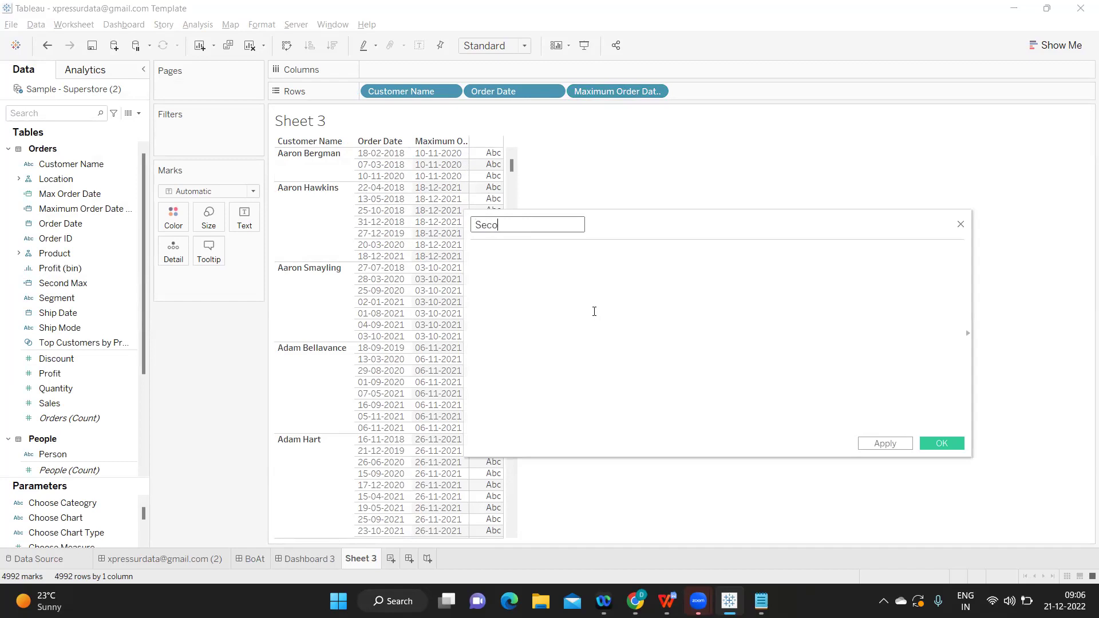
text(nd Max)
text( Order Date)
text( forEach )
text(Customerq)
key(BackSpace)
Begin the formula with { FIXED [Customer Name] : Max( on its first line.
click(573, 301)
text({ FIXED)
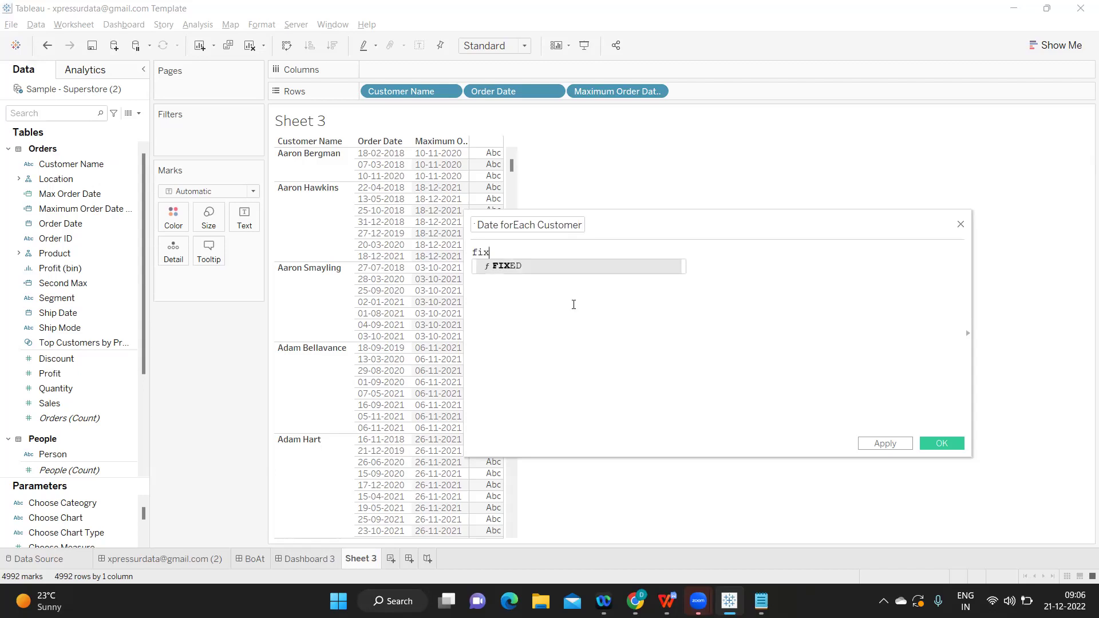
key(Return)
text([Customer Name])
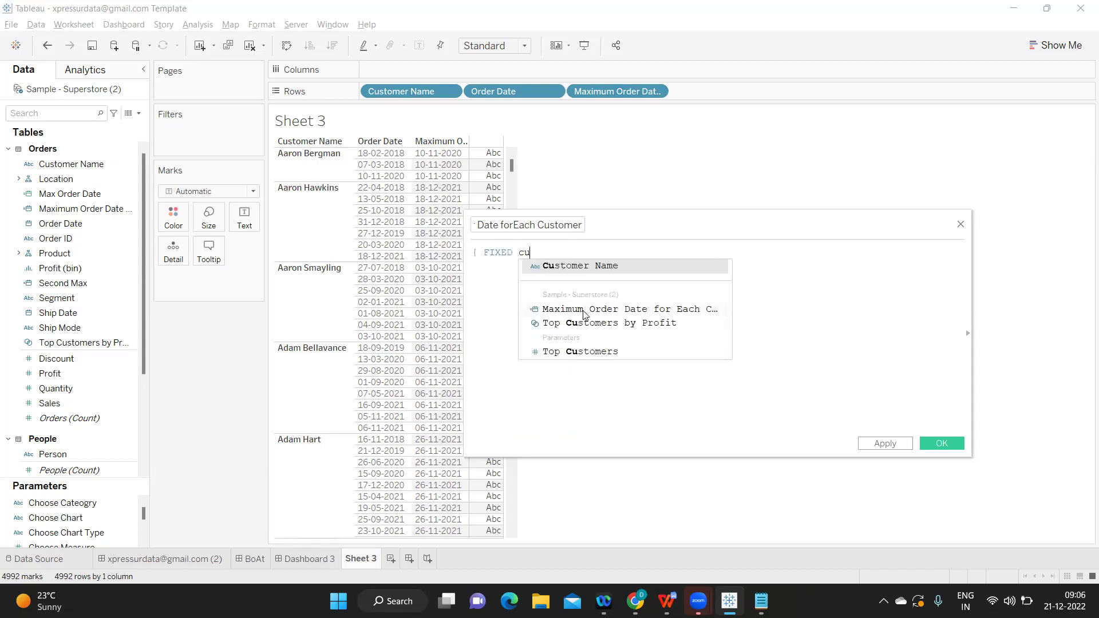
key(Return)
text(:)
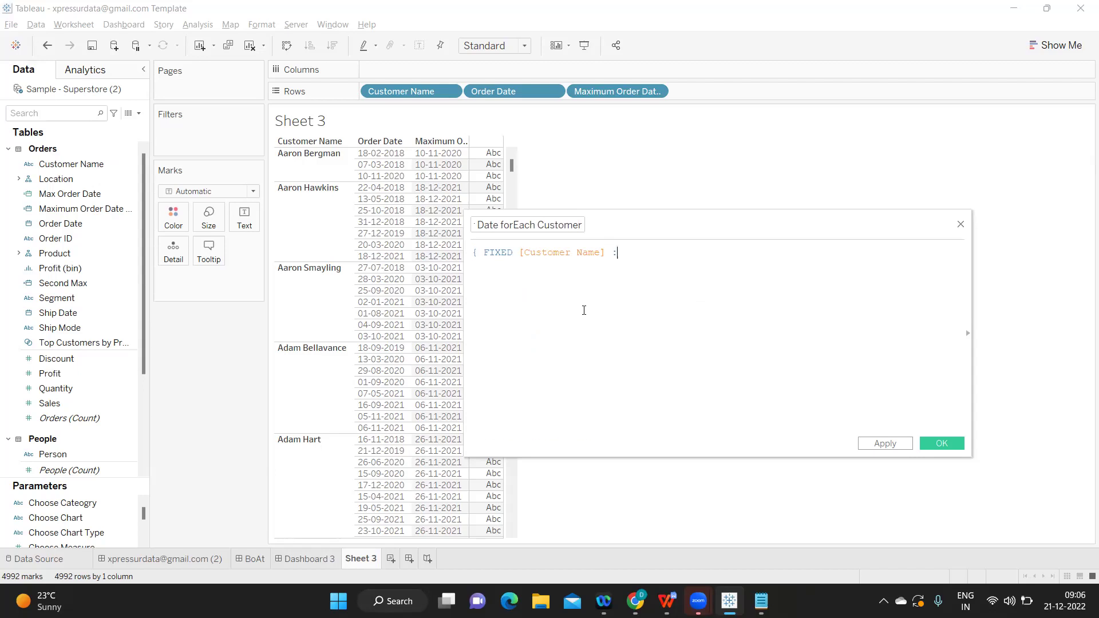
text( Max)
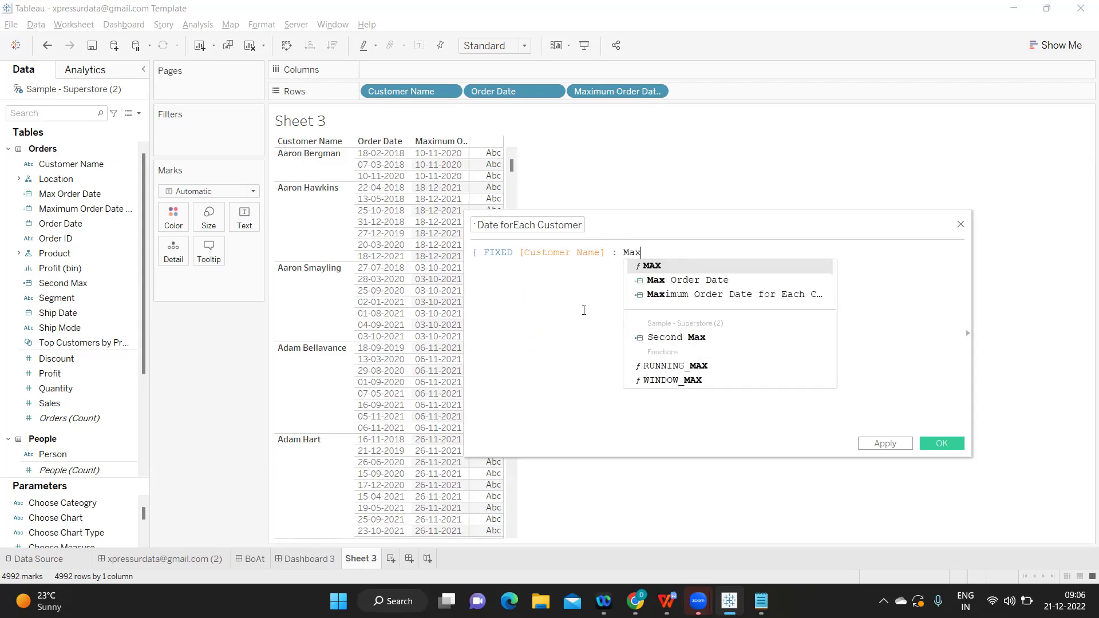
text(()
key(Return)
Add IF [Order Date] < [Maximum Order Date for Each Customer] THEN [Order Date] END).
text(IF )
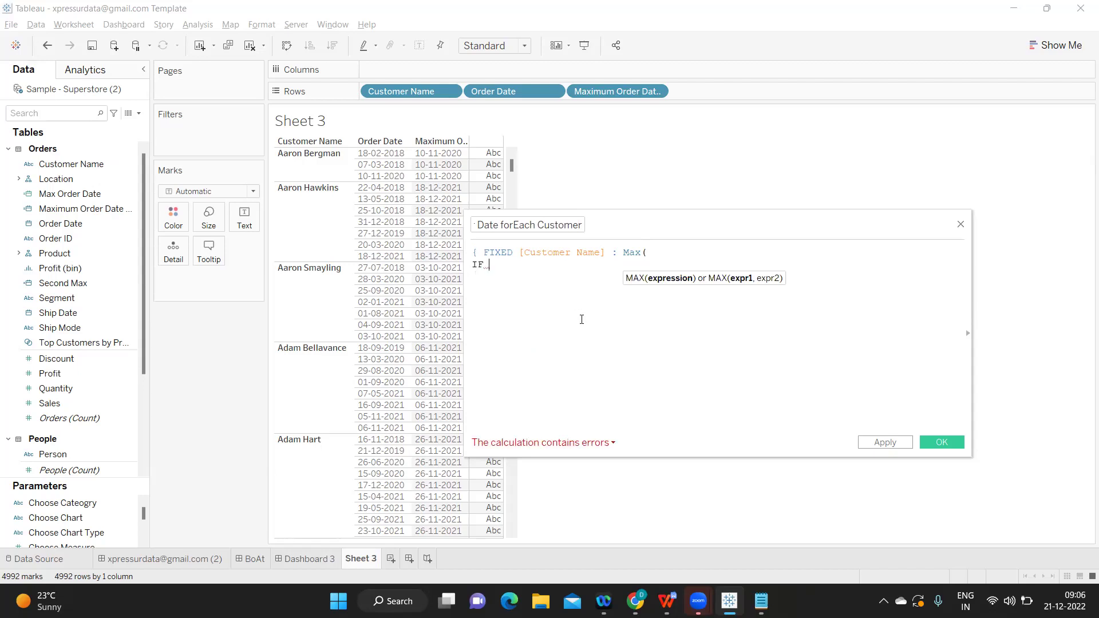
text(ord)
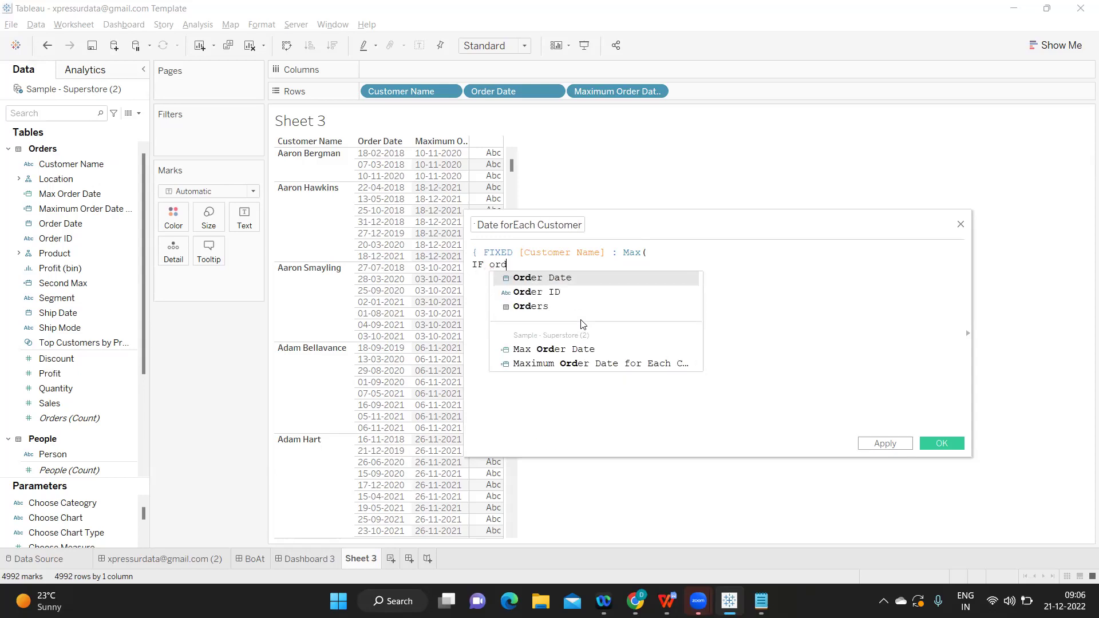
key(Return)
text(< )
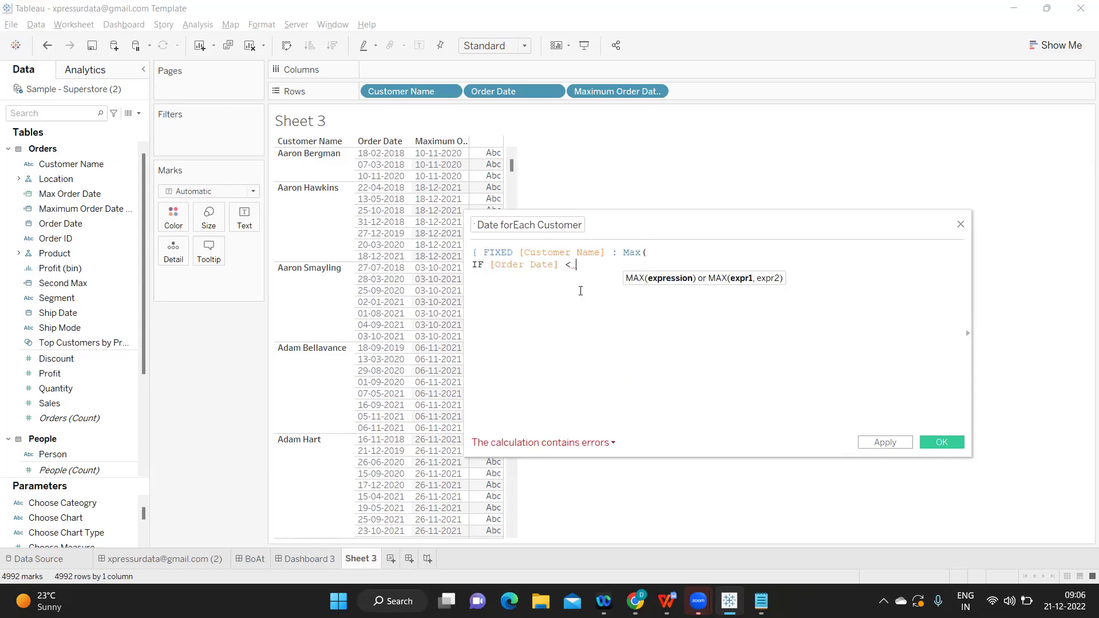
text(max)
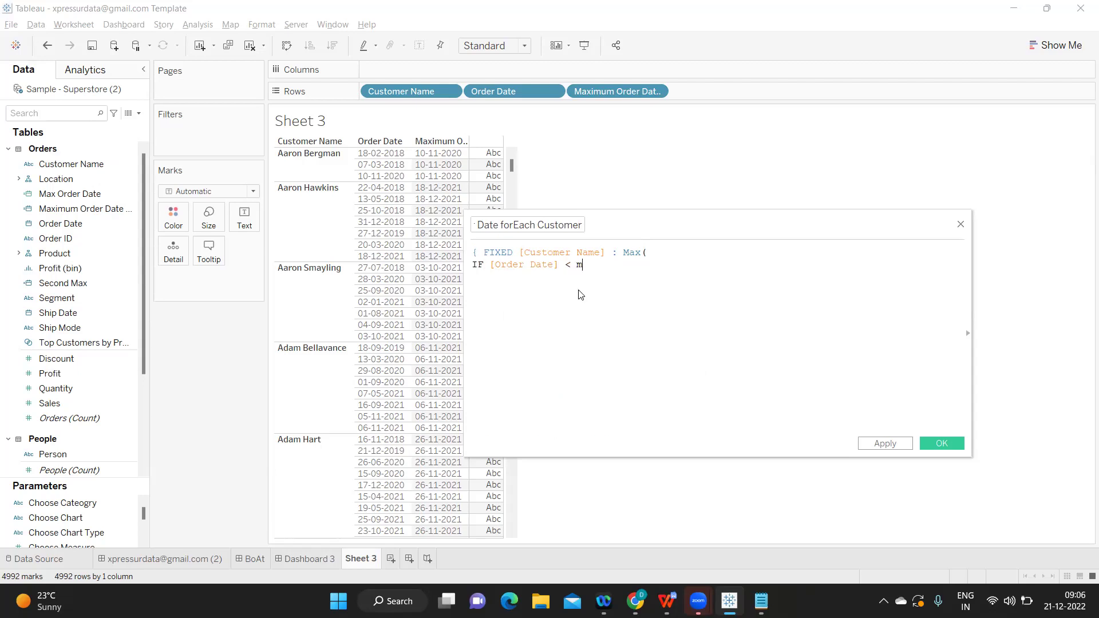
key(Down)
key(Down)
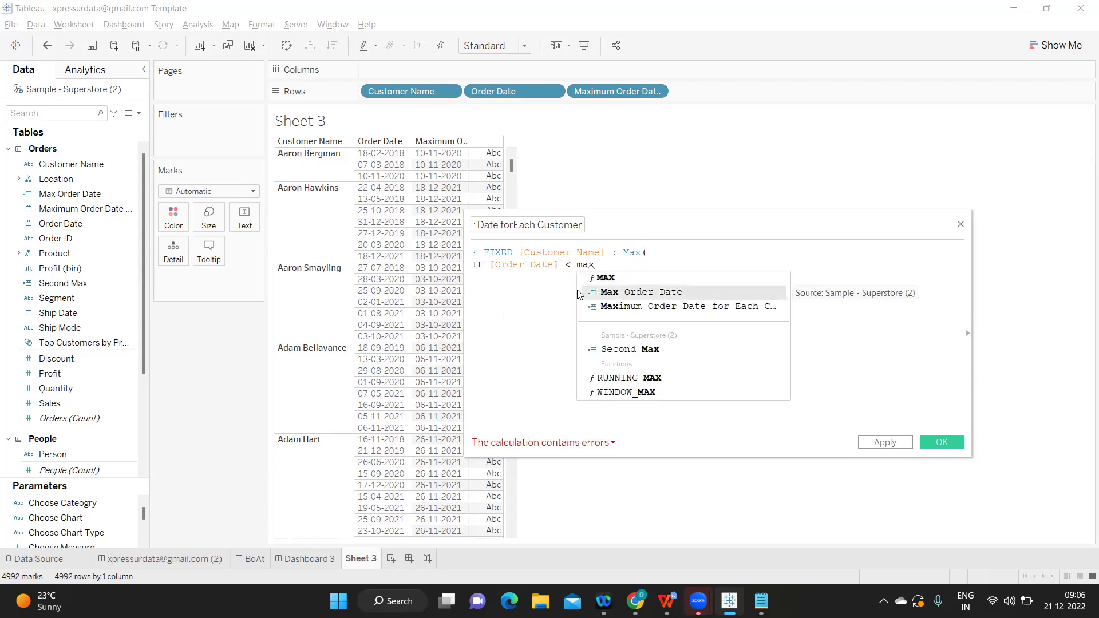
key(Return)
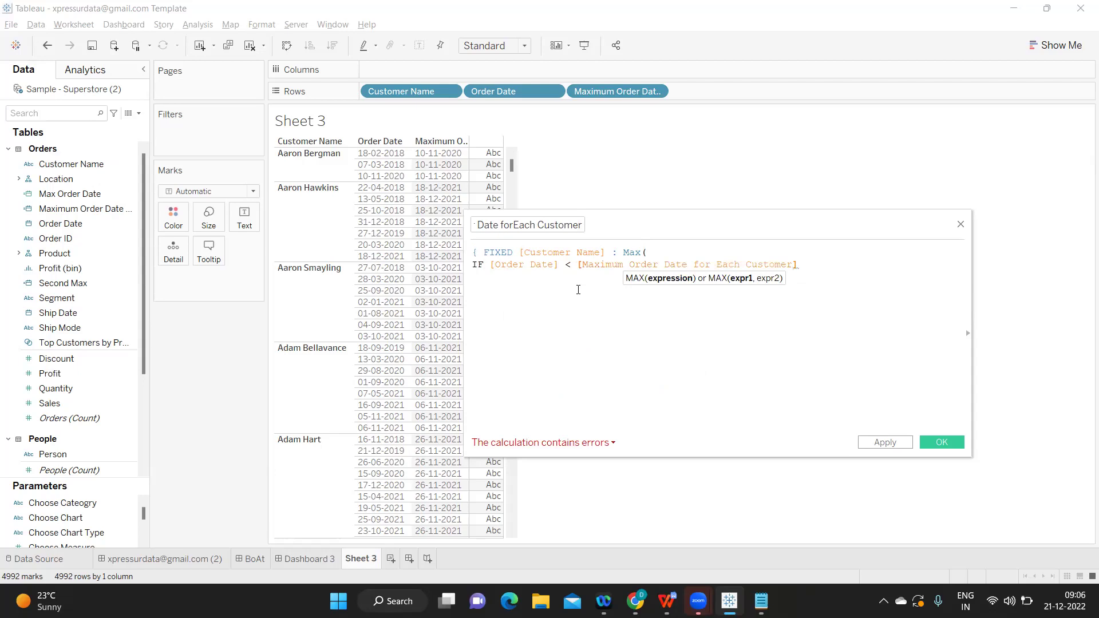
text(th)
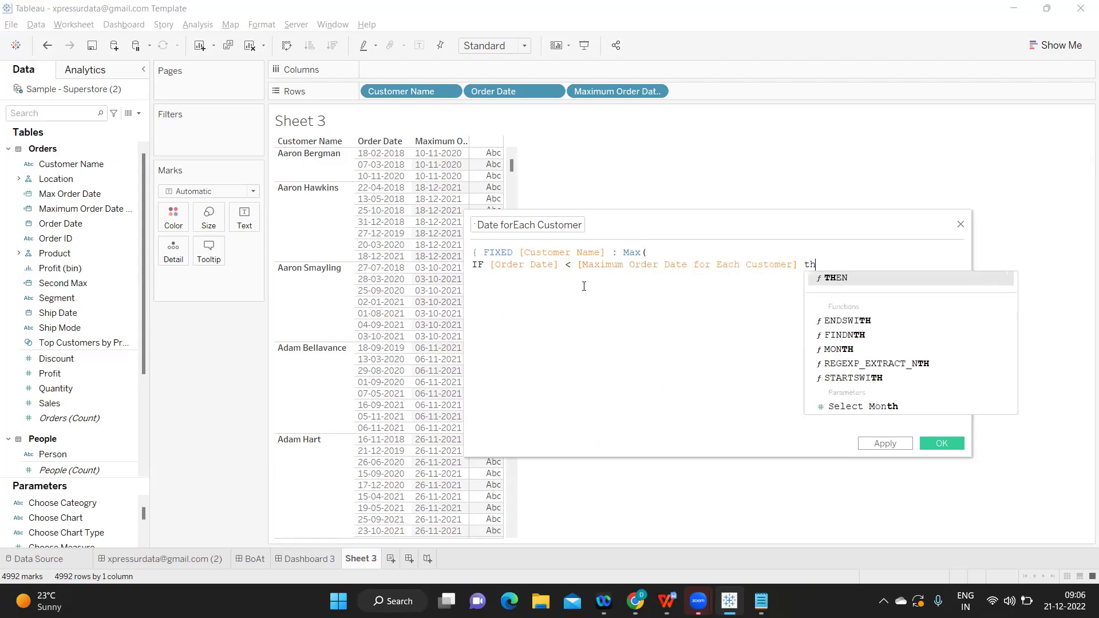
key(Return)
text(f)
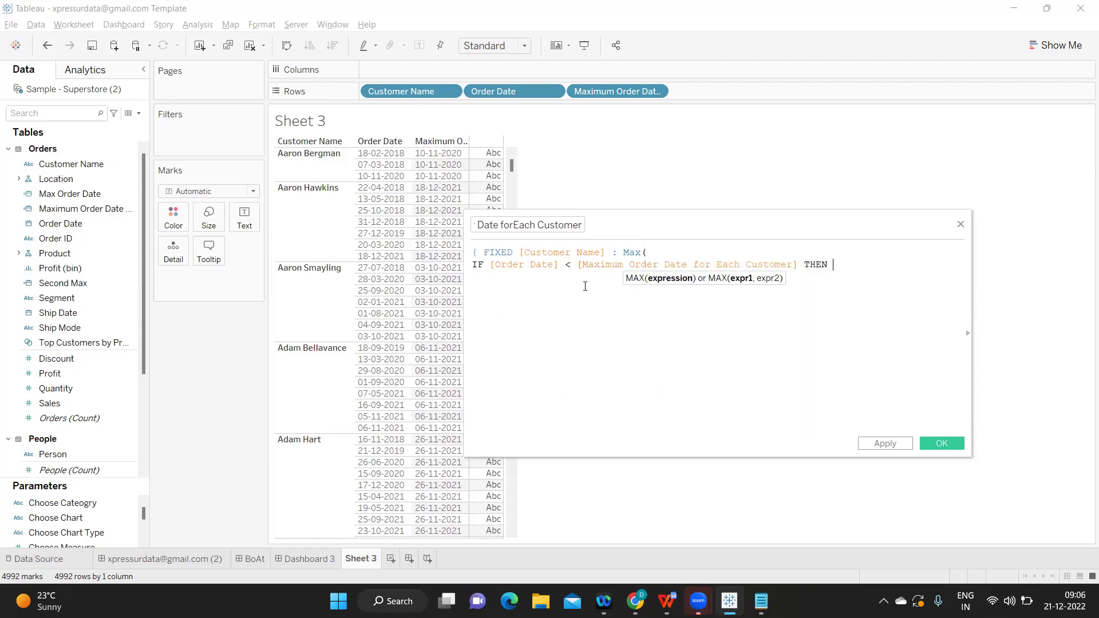
text(or)
key(Return)
text(end)
key(Return)
text())
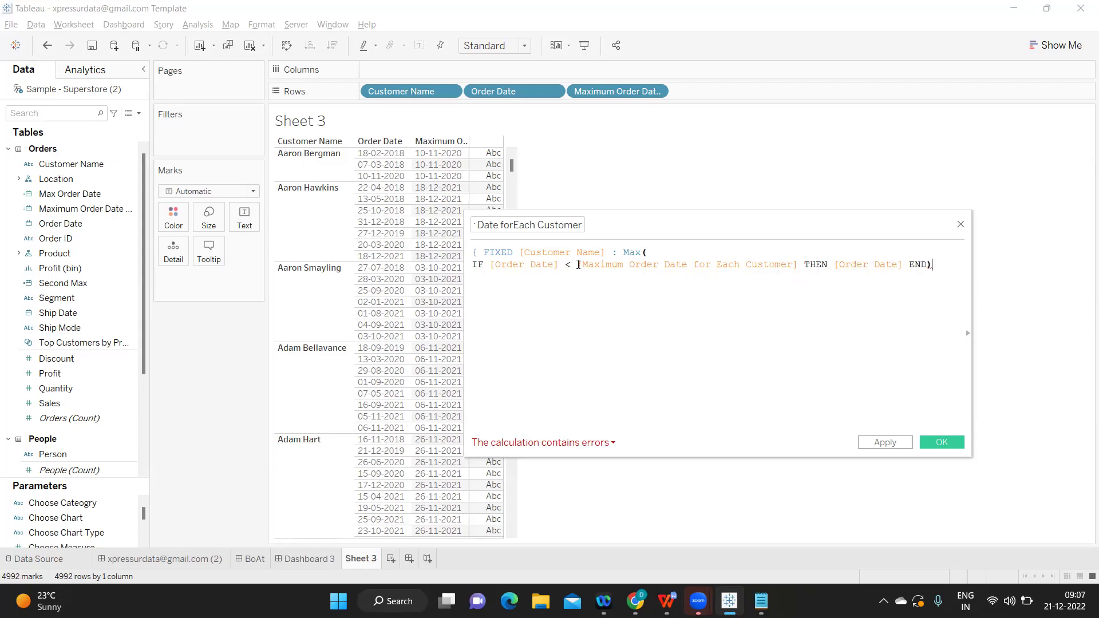
Explain the Order Date comparison using the 07-03-2018 date, then close the formula's end.
drag(578, 264, 801, 266)
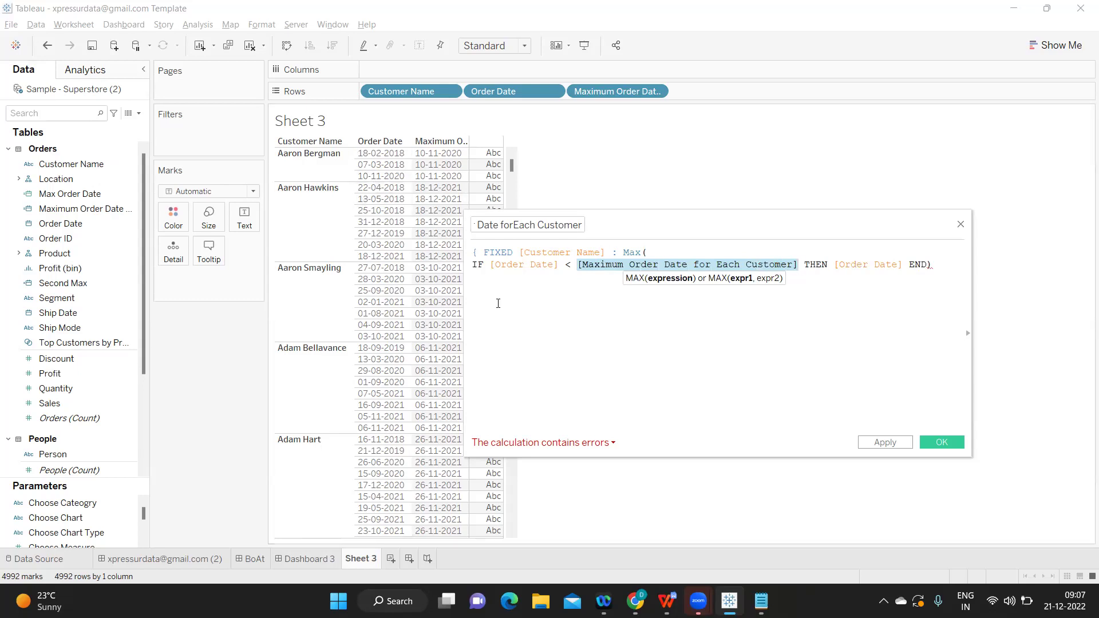
drag(490, 265, 577, 265)
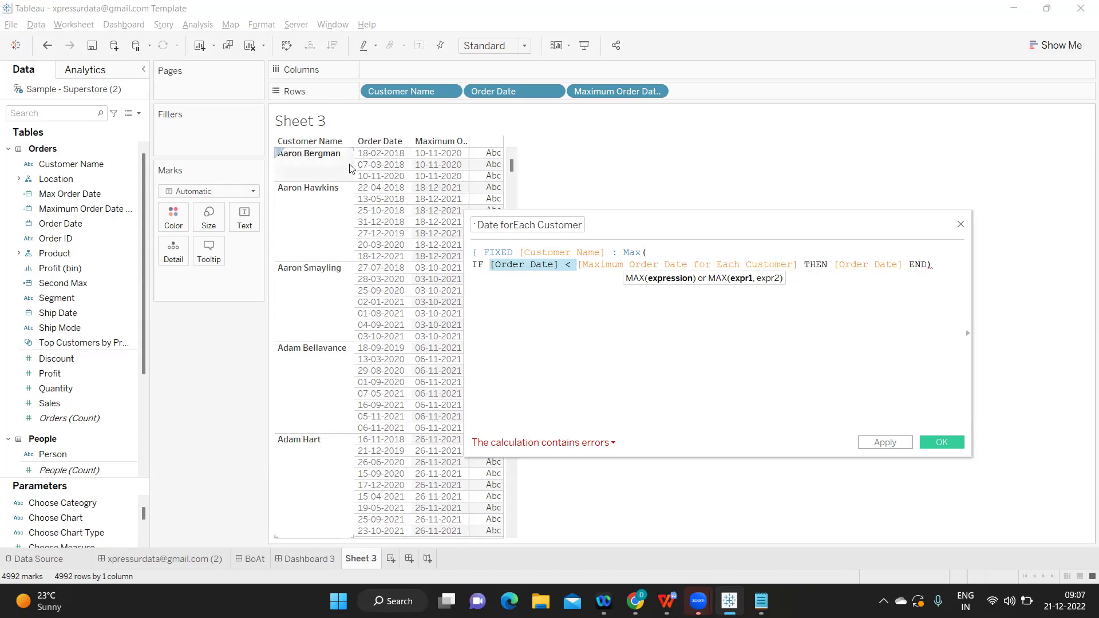
click(369, 165)
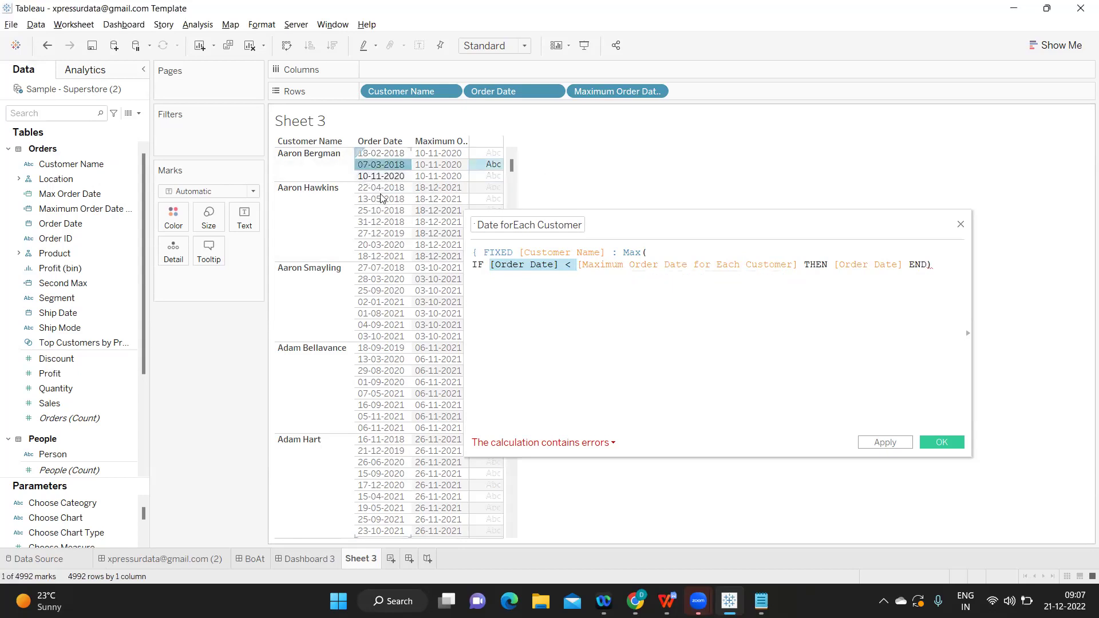
click(690, 366)
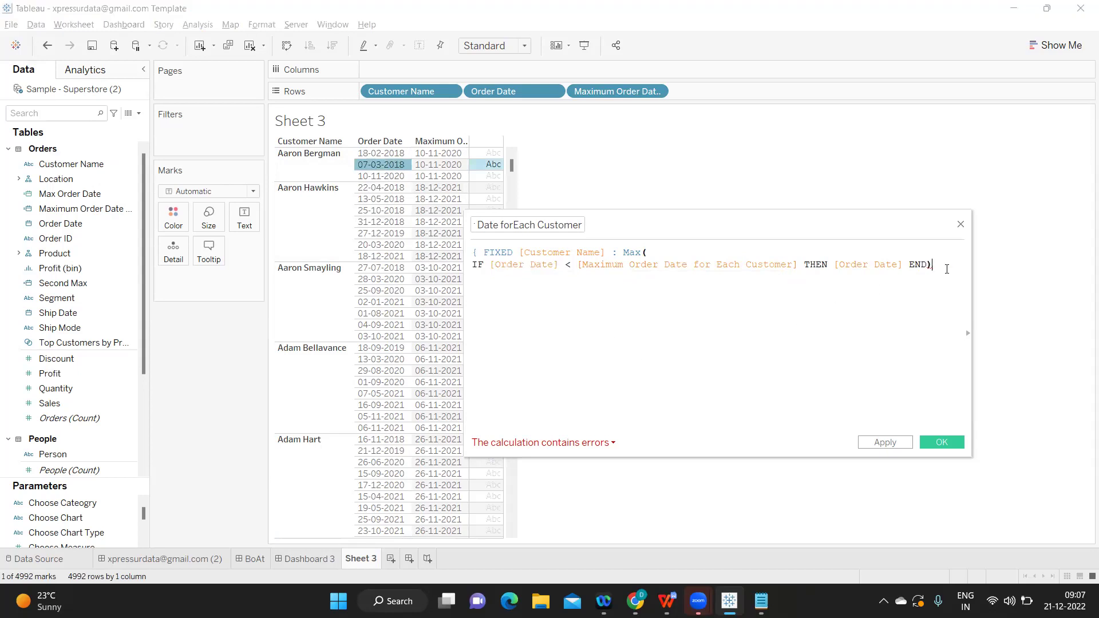
text())
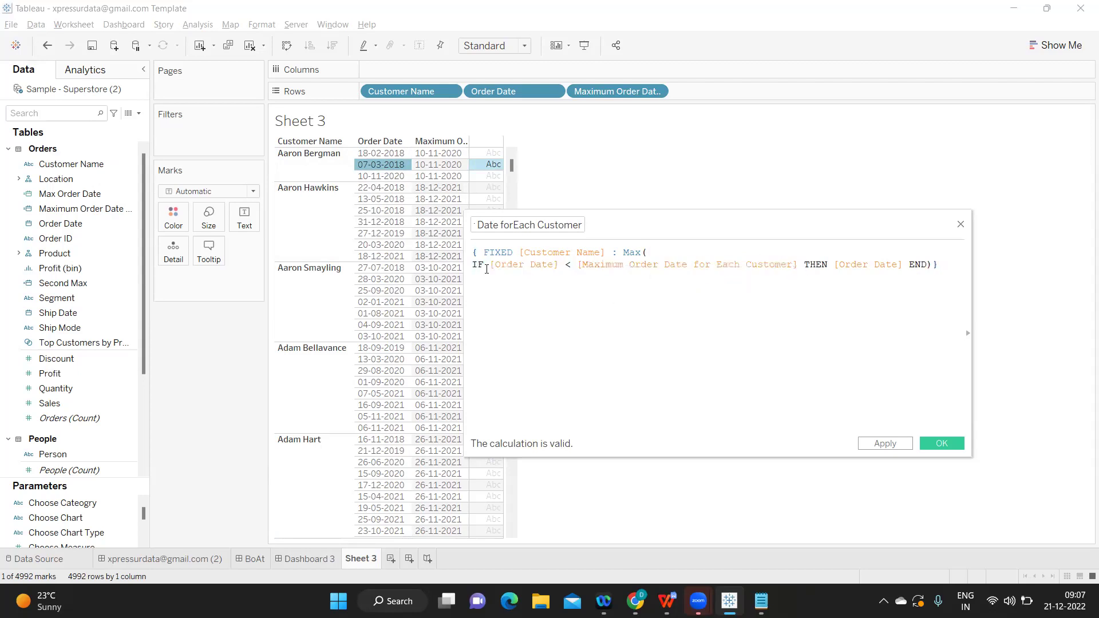
Explain the FIXED line by selecting the second customer's earlier dates, including 27-12-2019 and 20-03-2020.
drag(487, 269, 793, 264)
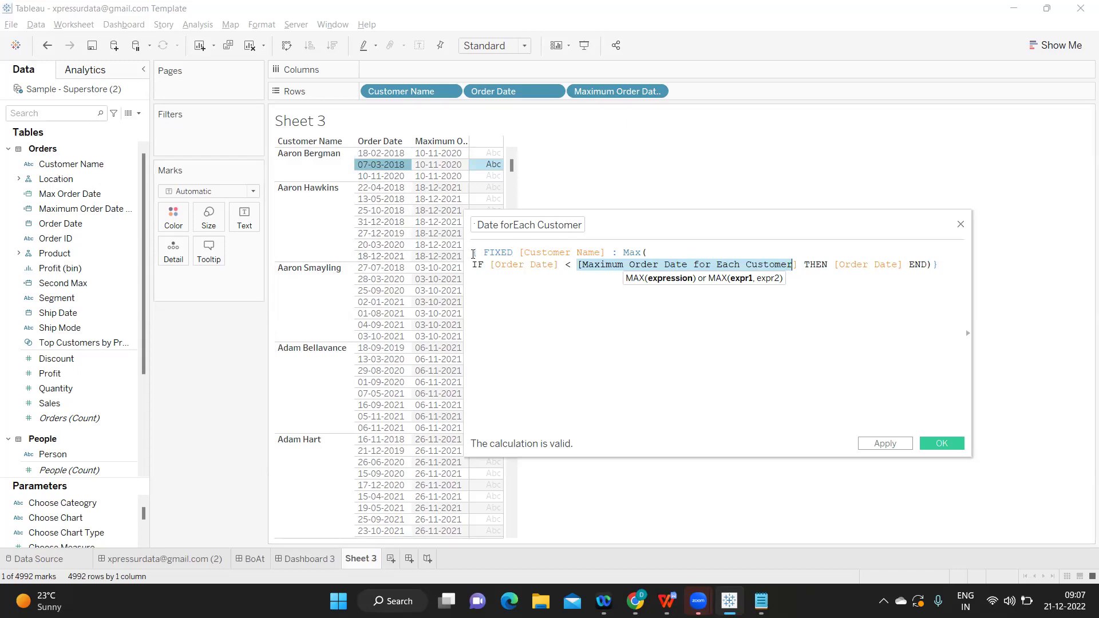
drag(473, 255, 647, 252)
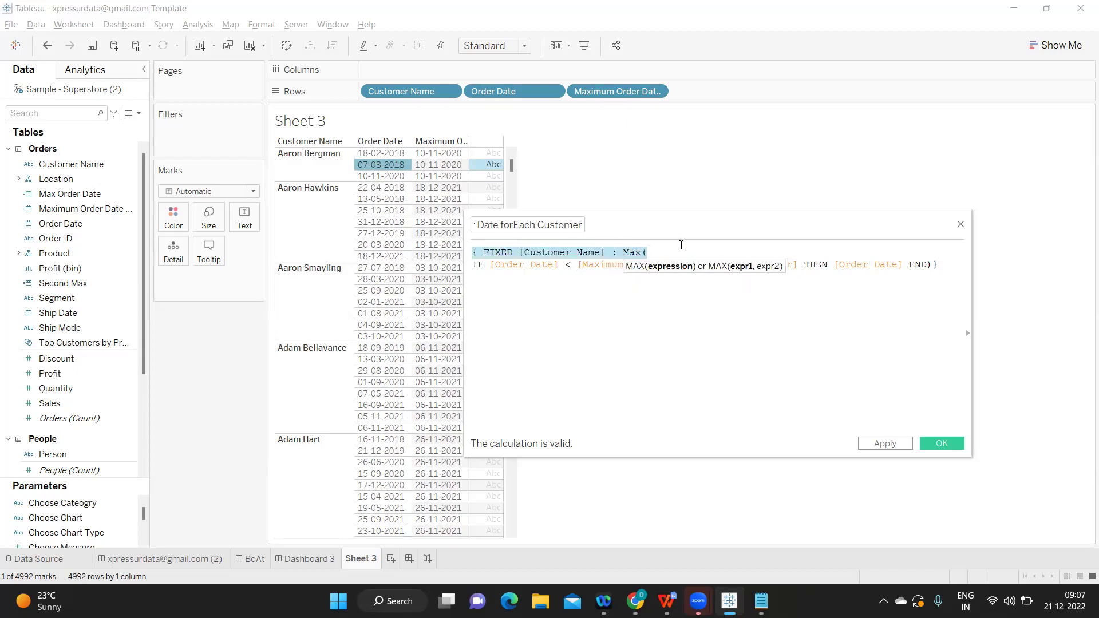
ctrl+click(378, 199)
ctrl+click(378, 210)
ctrl+click(378, 222)
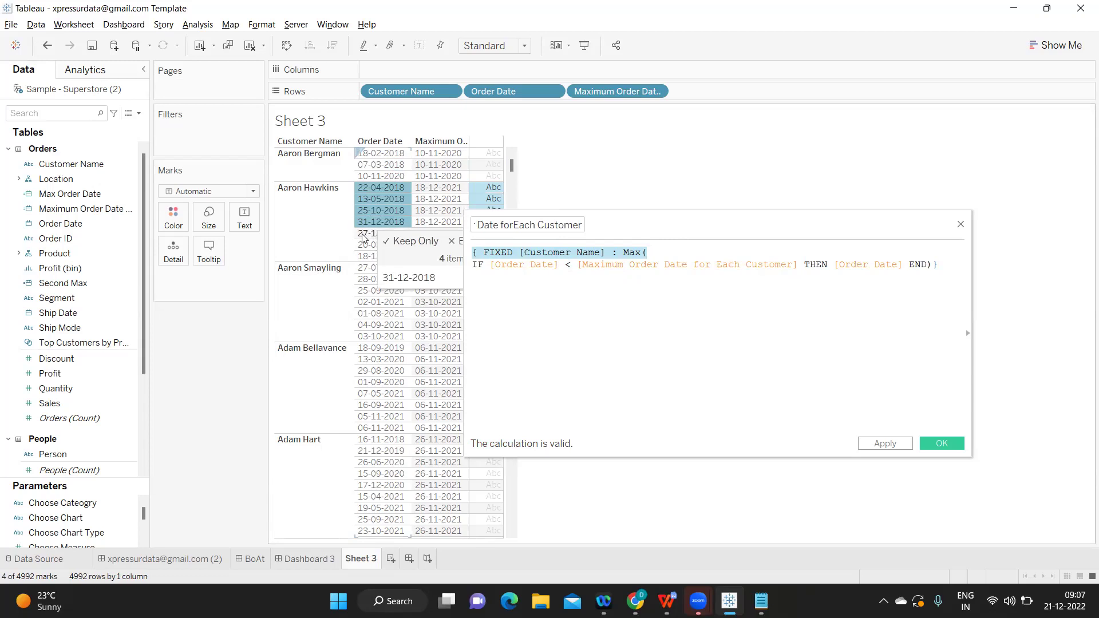
ctrl+click(364, 233)
ctrl+click(365, 244)
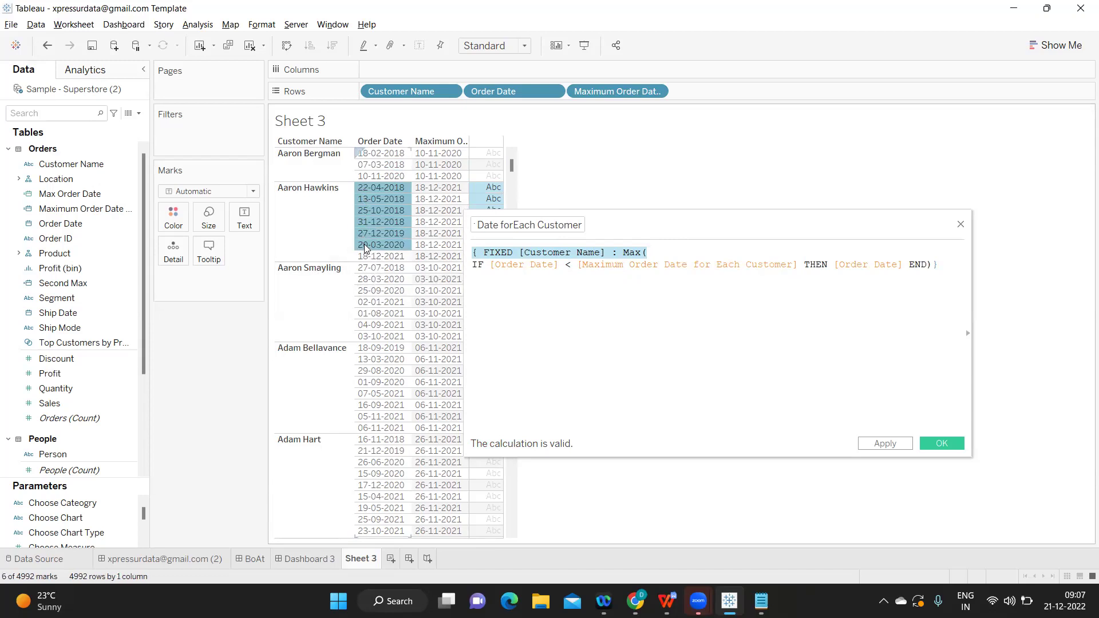
click(527, 303)
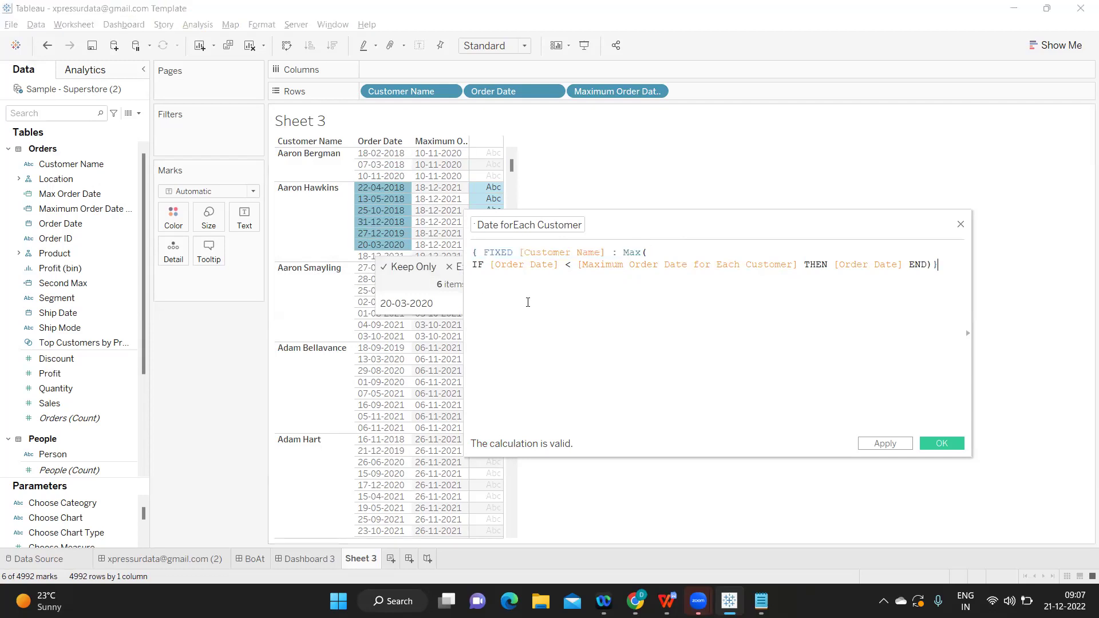
Save the Second Max Order Date forEach Customer field and add it to Rows.
click(897, 450)
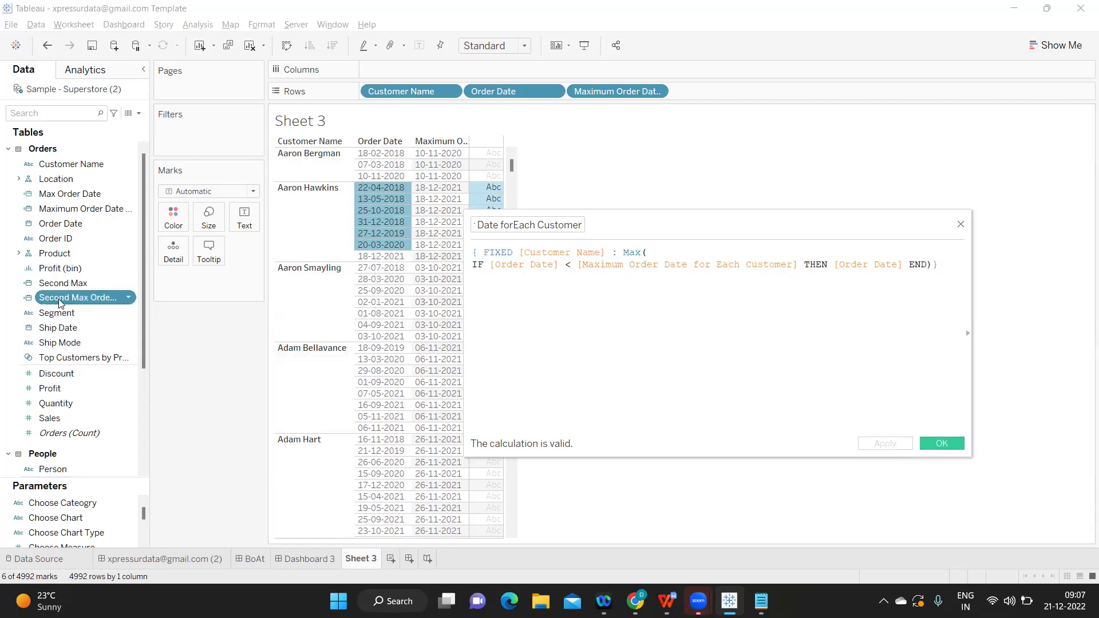
click(952, 444)
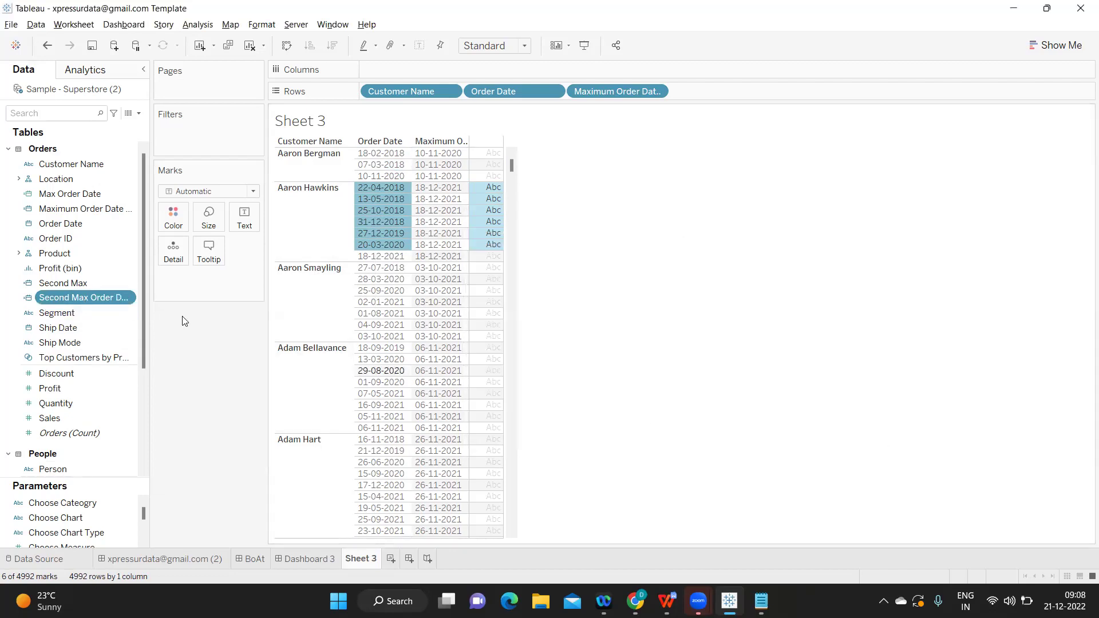
drag(79, 297, 722, 89)
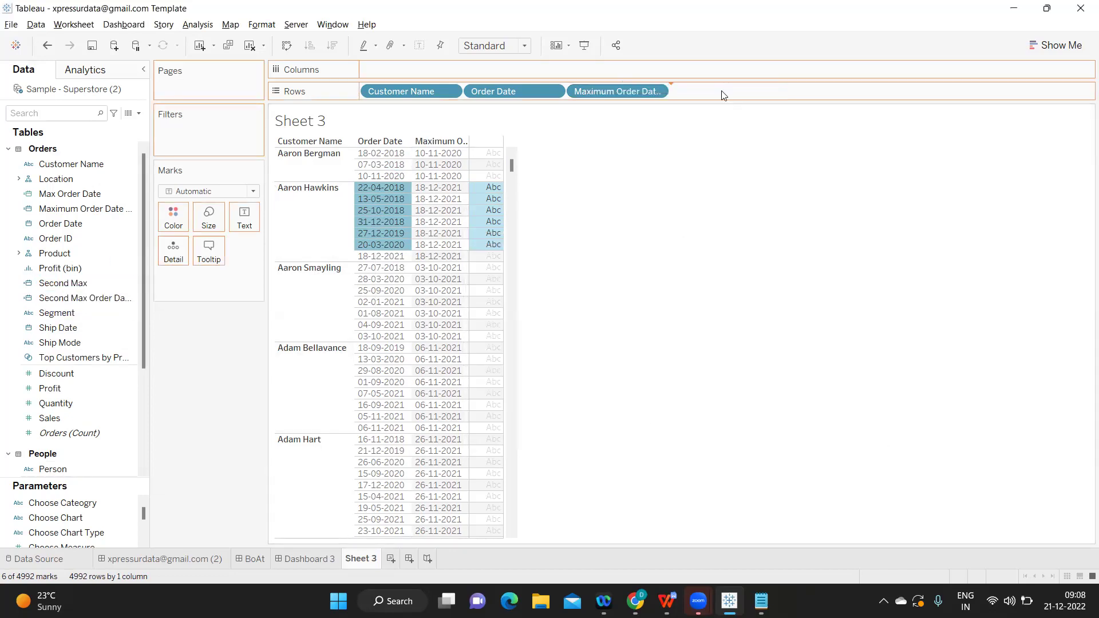
Show the second-max order date as a discrete exact-date column.
click(758, 92)
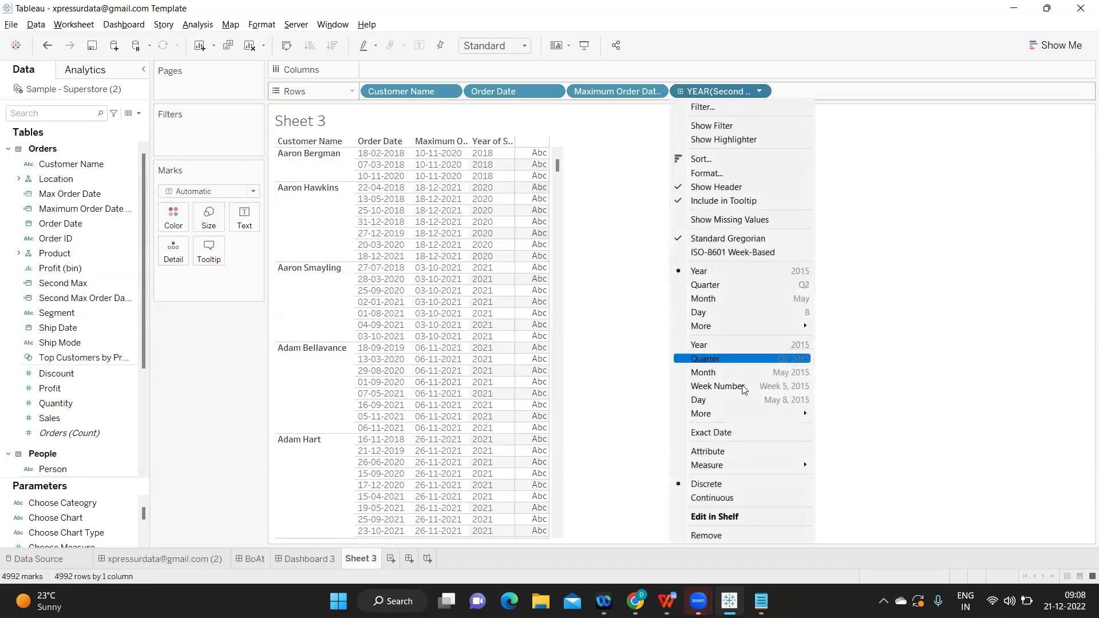
click(738, 433)
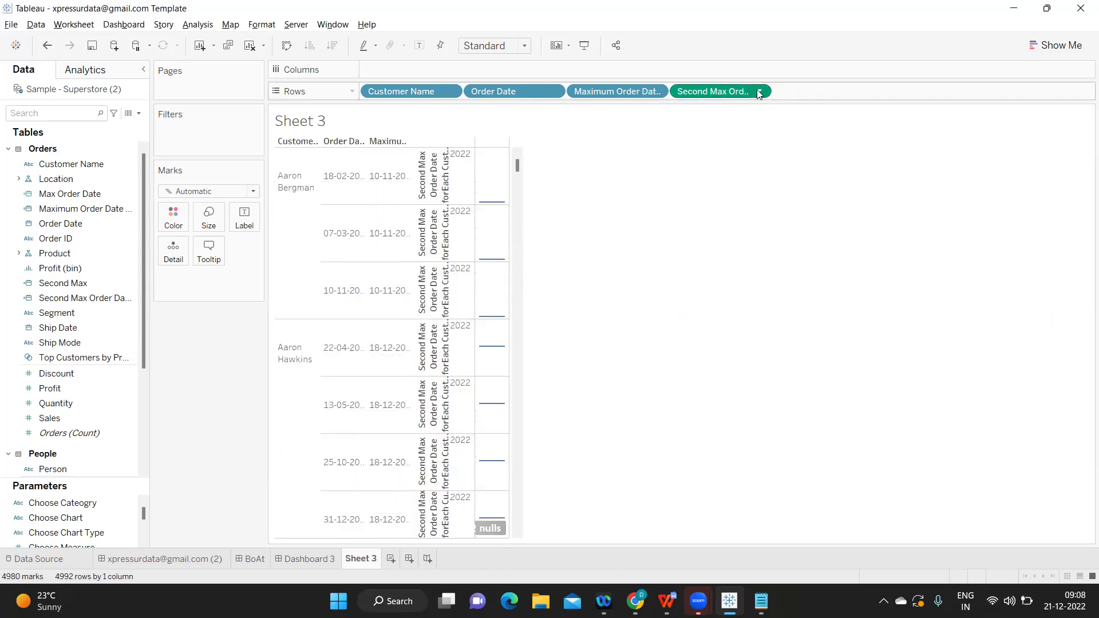
click(759, 93)
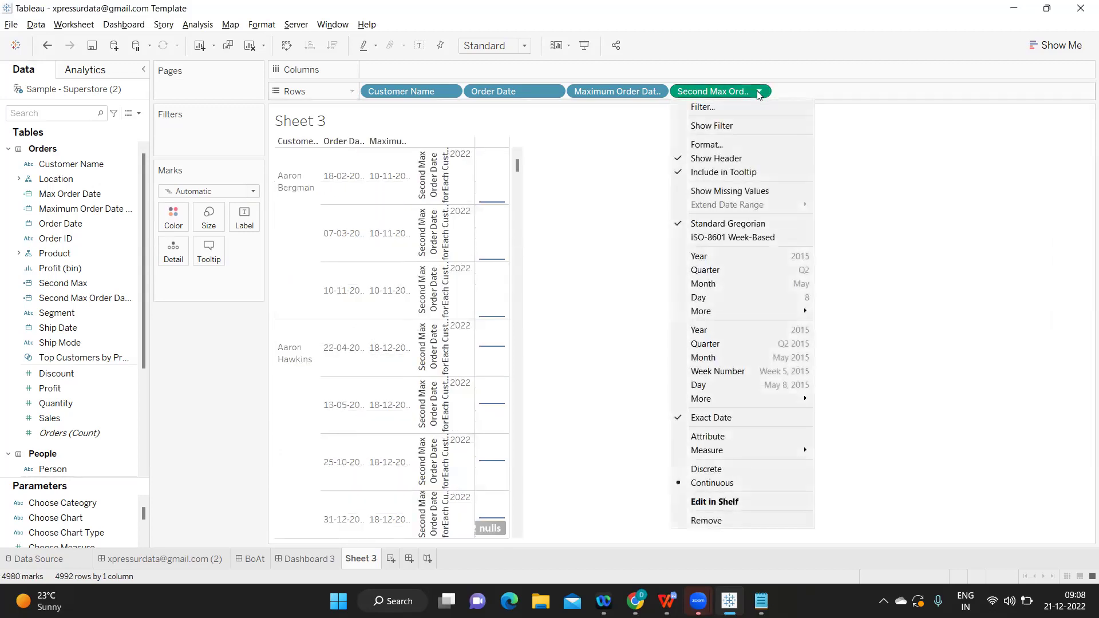
click(741, 470)
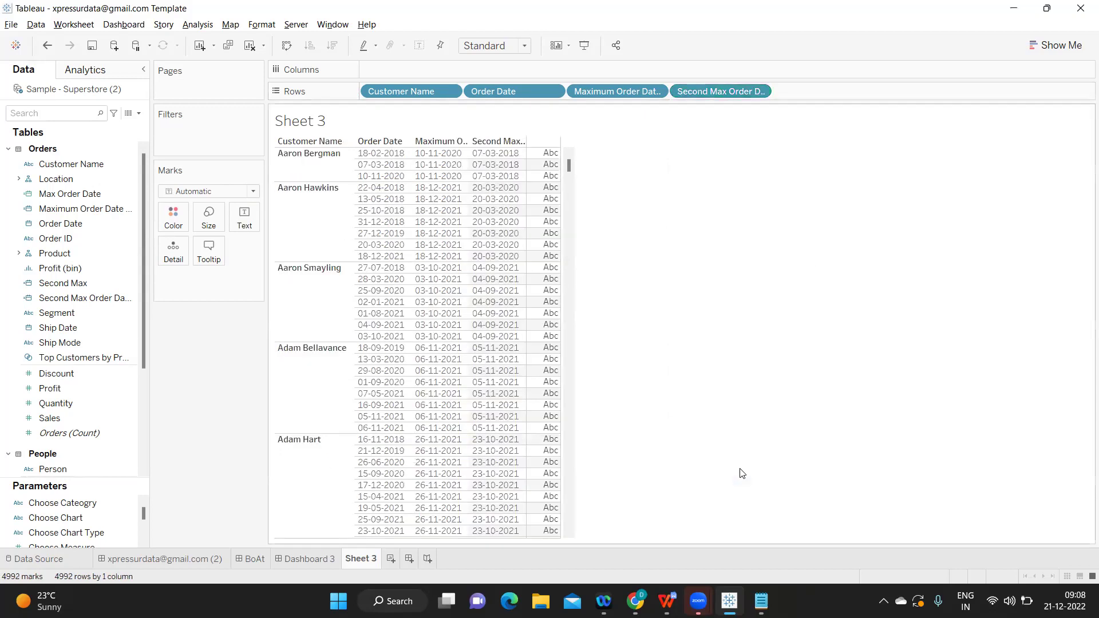